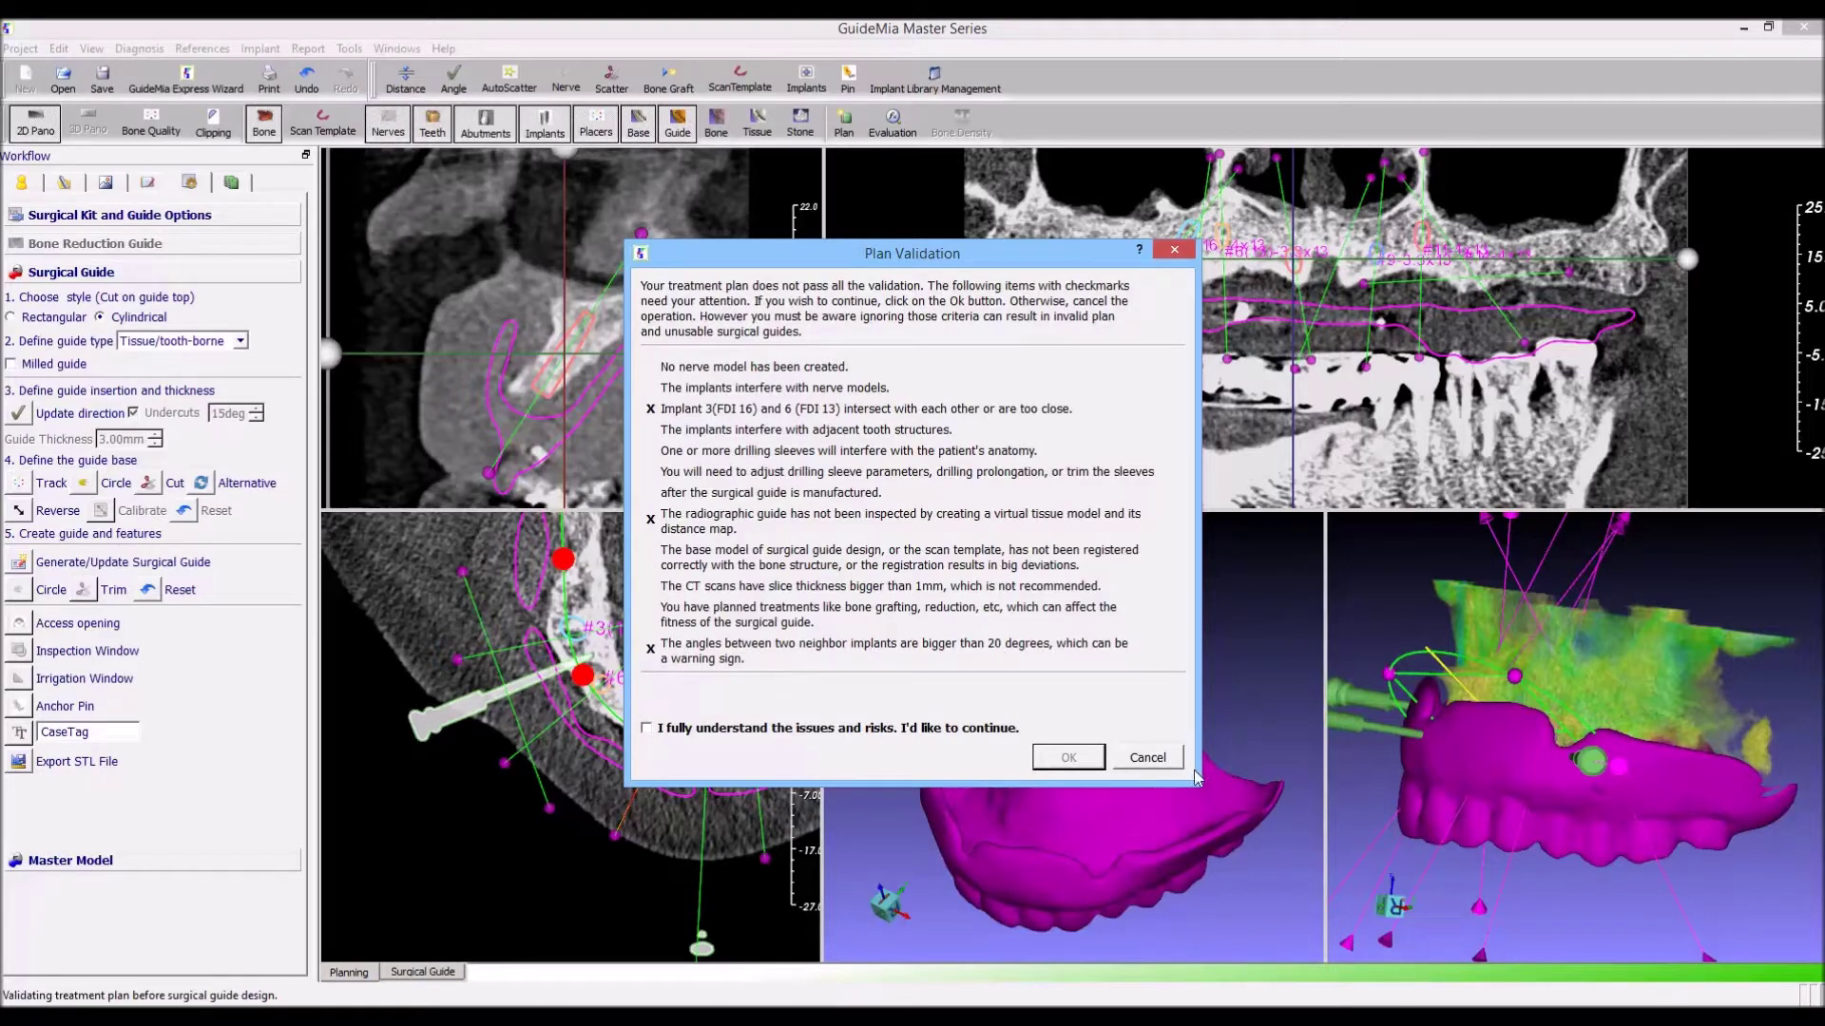
Cancel the plan validation, open Virtual Tissue Model, and rotate the scan template so its patient-facing side is visible
{"action": "left_click", "coordinate": [1148, 758]}
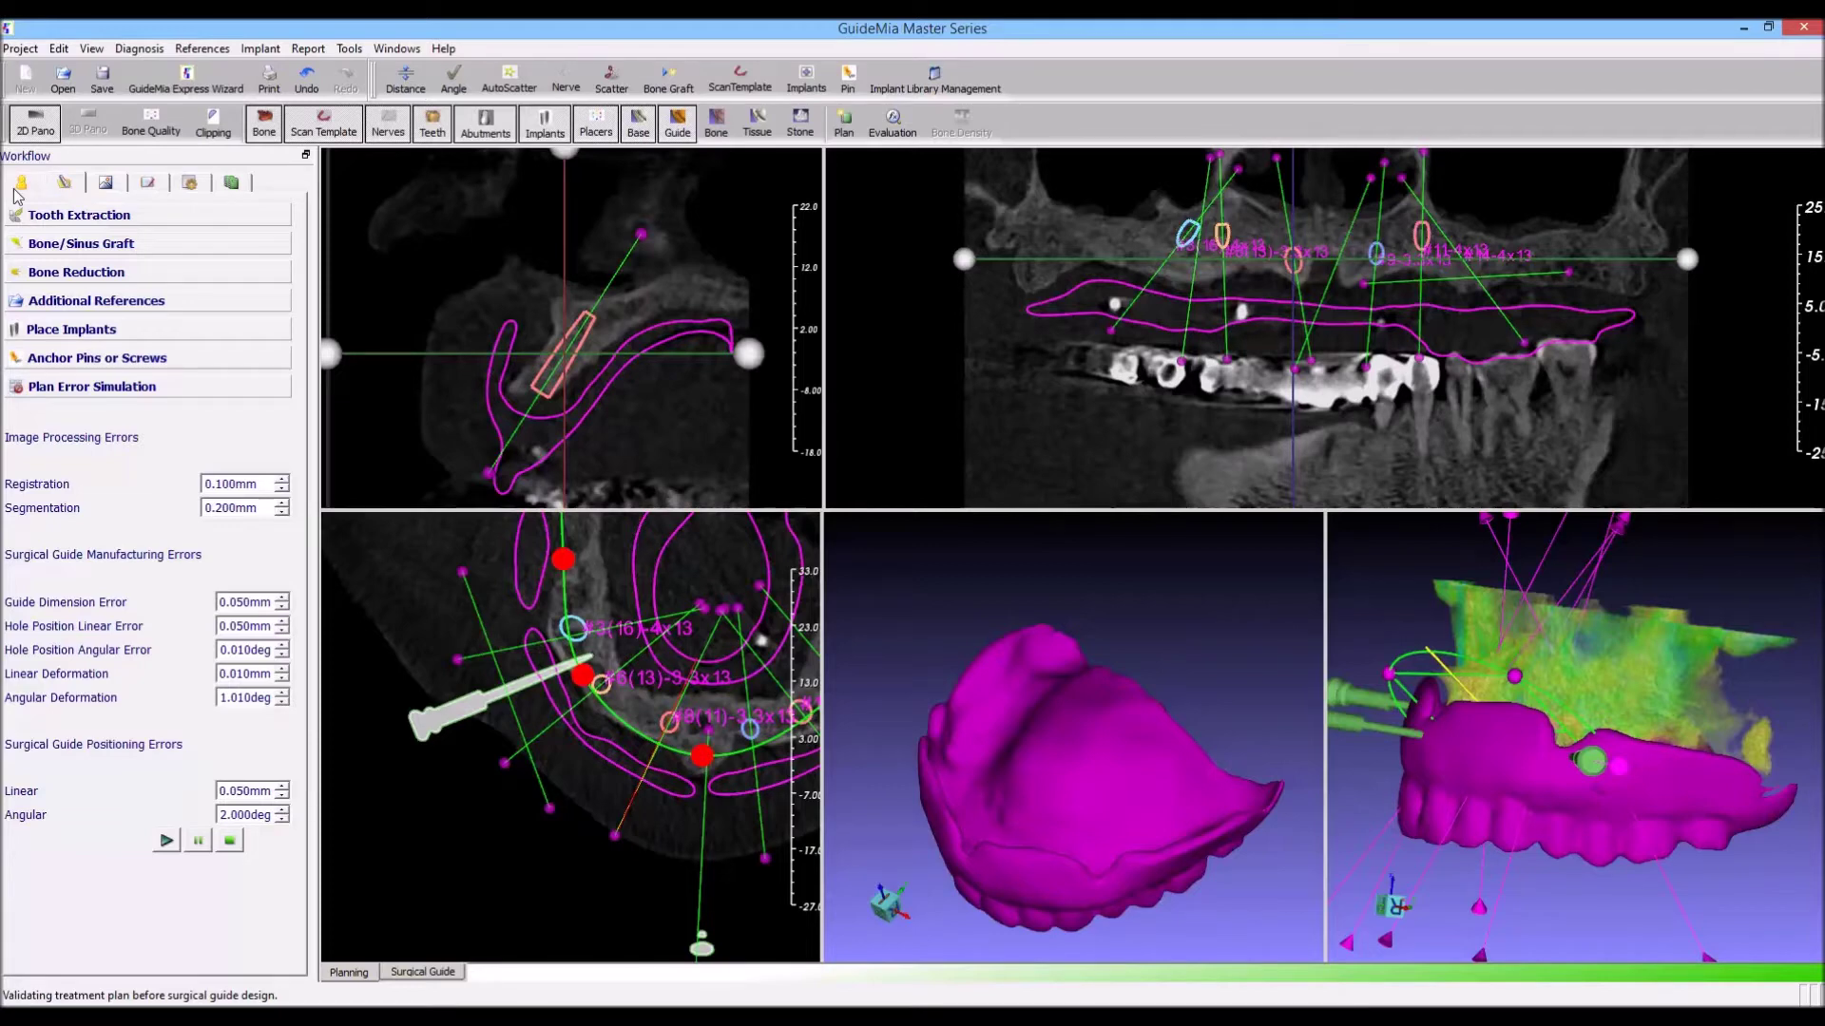
{"action": "left_click", "coordinate": [23, 185]}
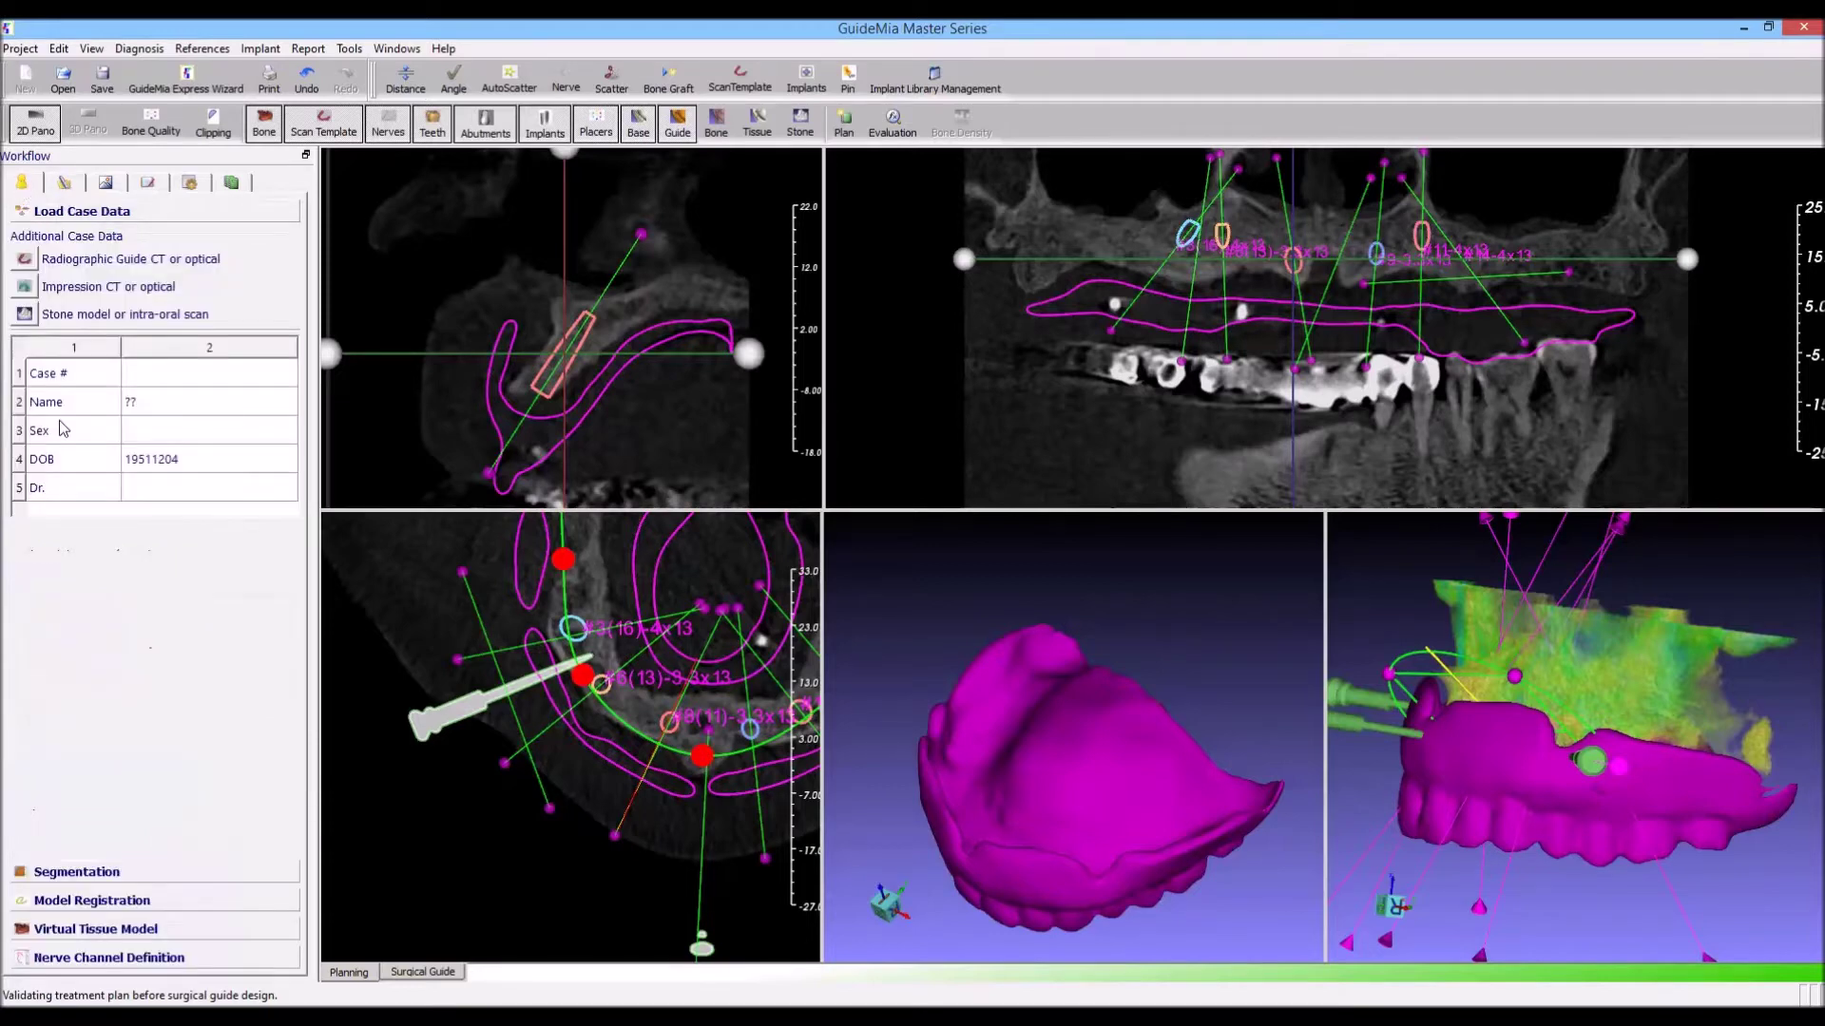
{"action": "left_click", "coordinate": [86, 930]}
{"action": "left_click_drag", "start_coordinate": [847, 726], "coordinate": [942, 806]}
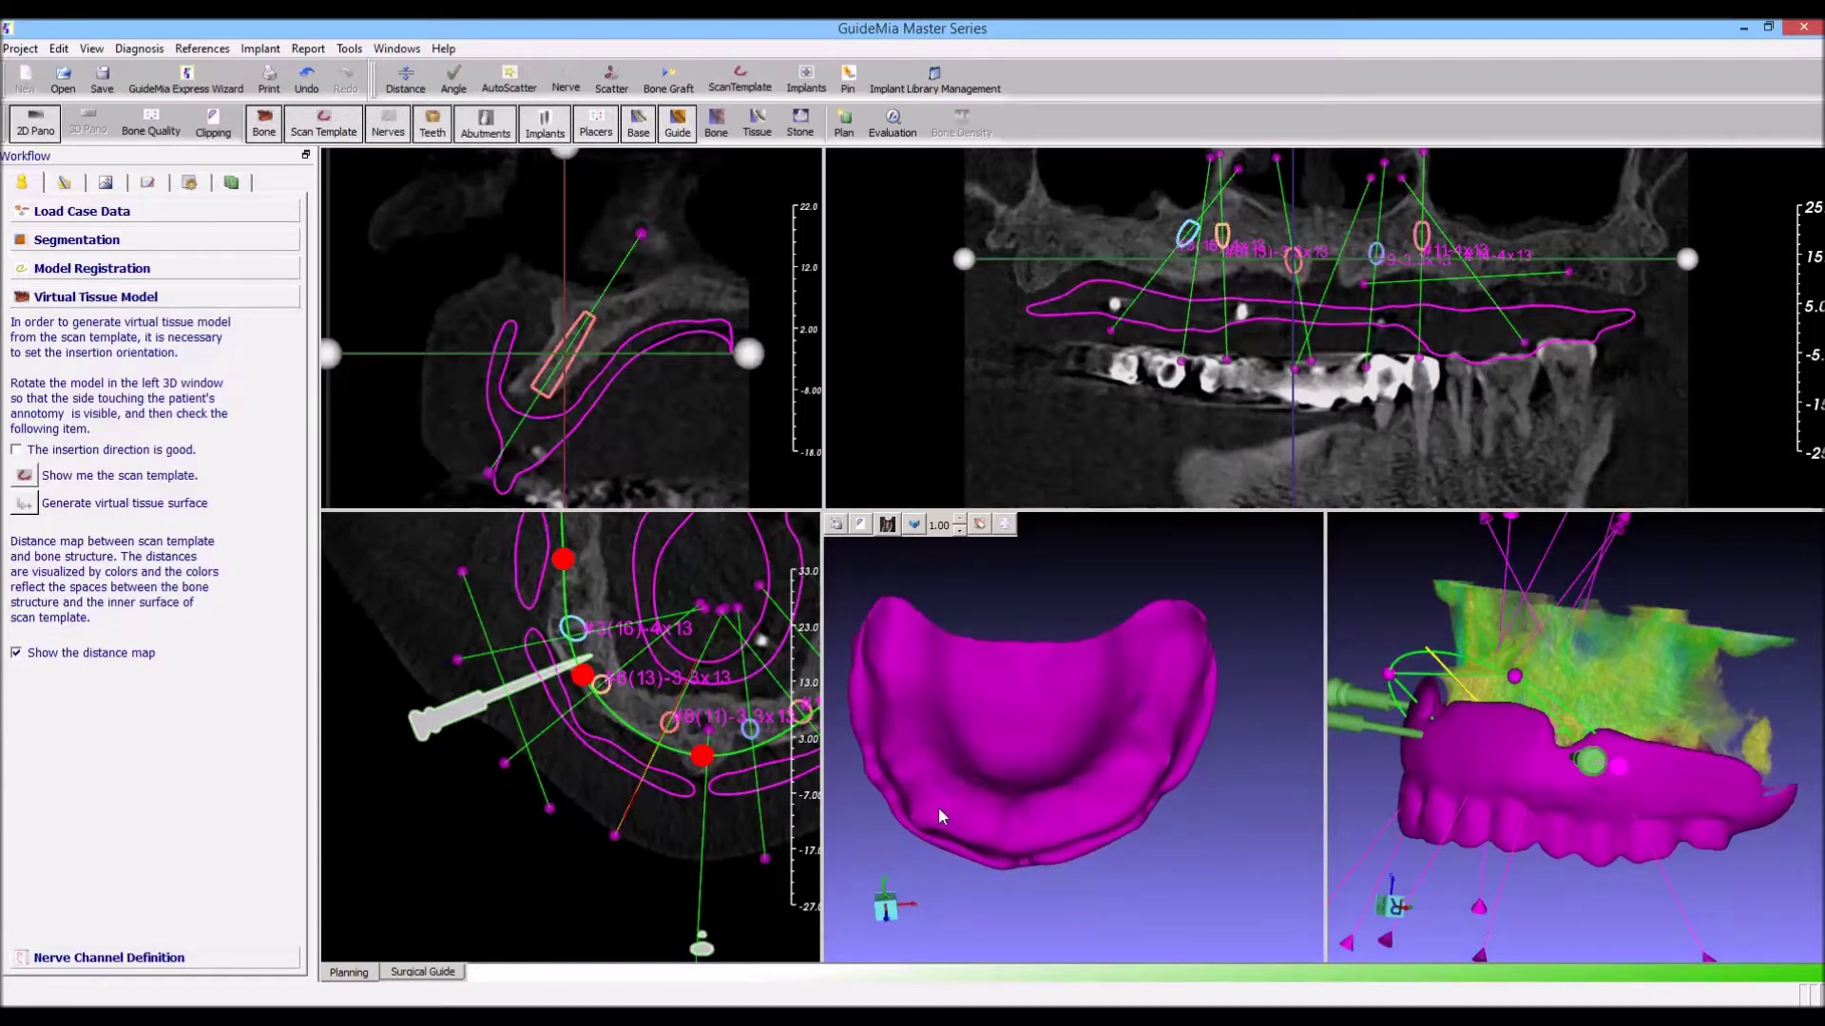
Mark the insertion direction as good, generate the virtual tissue surface, and inspect its distance map from several sides
{"action": "left_click", "coordinate": [75, 451]}
{"action": "left_click", "coordinate": [23, 505]}
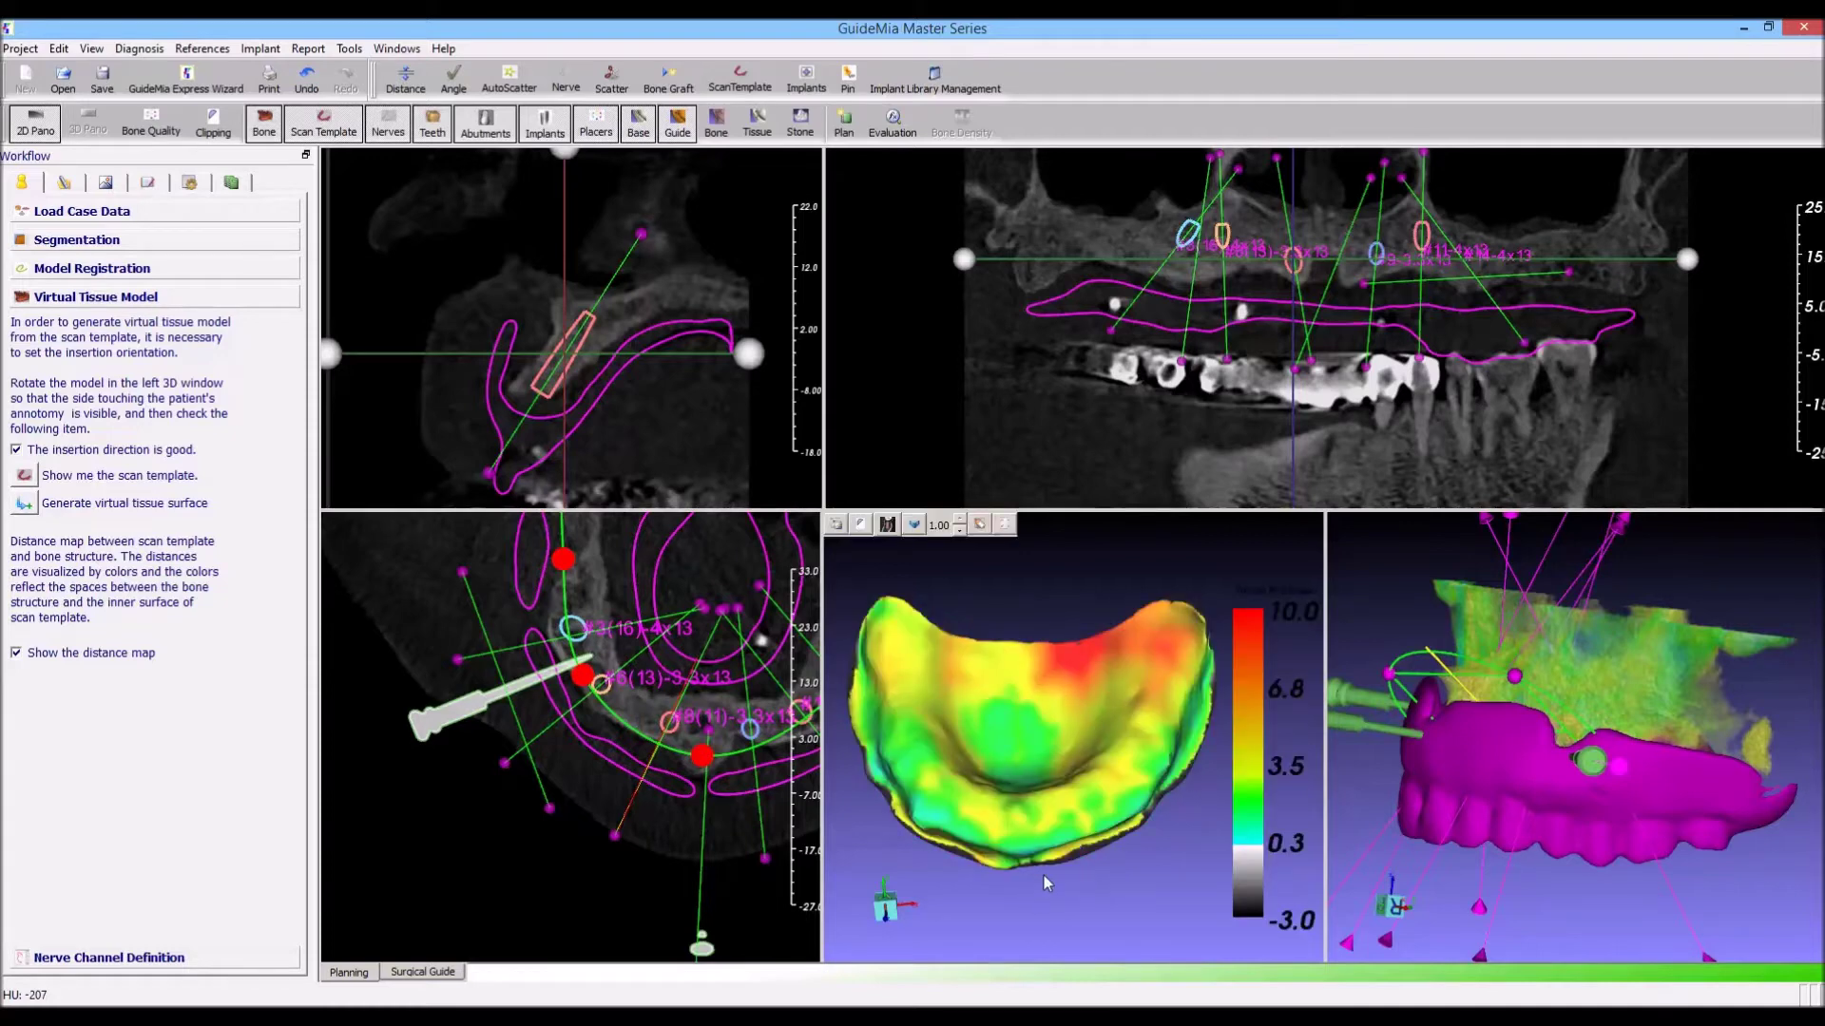
{"action": "left_click_drag", "start_coordinate": [1050, 849], "coordinate": [1020, 537]}
{"action": "left_click_drag", "start_coordinate": [1127, 734], "coordinate": [787, 625]}
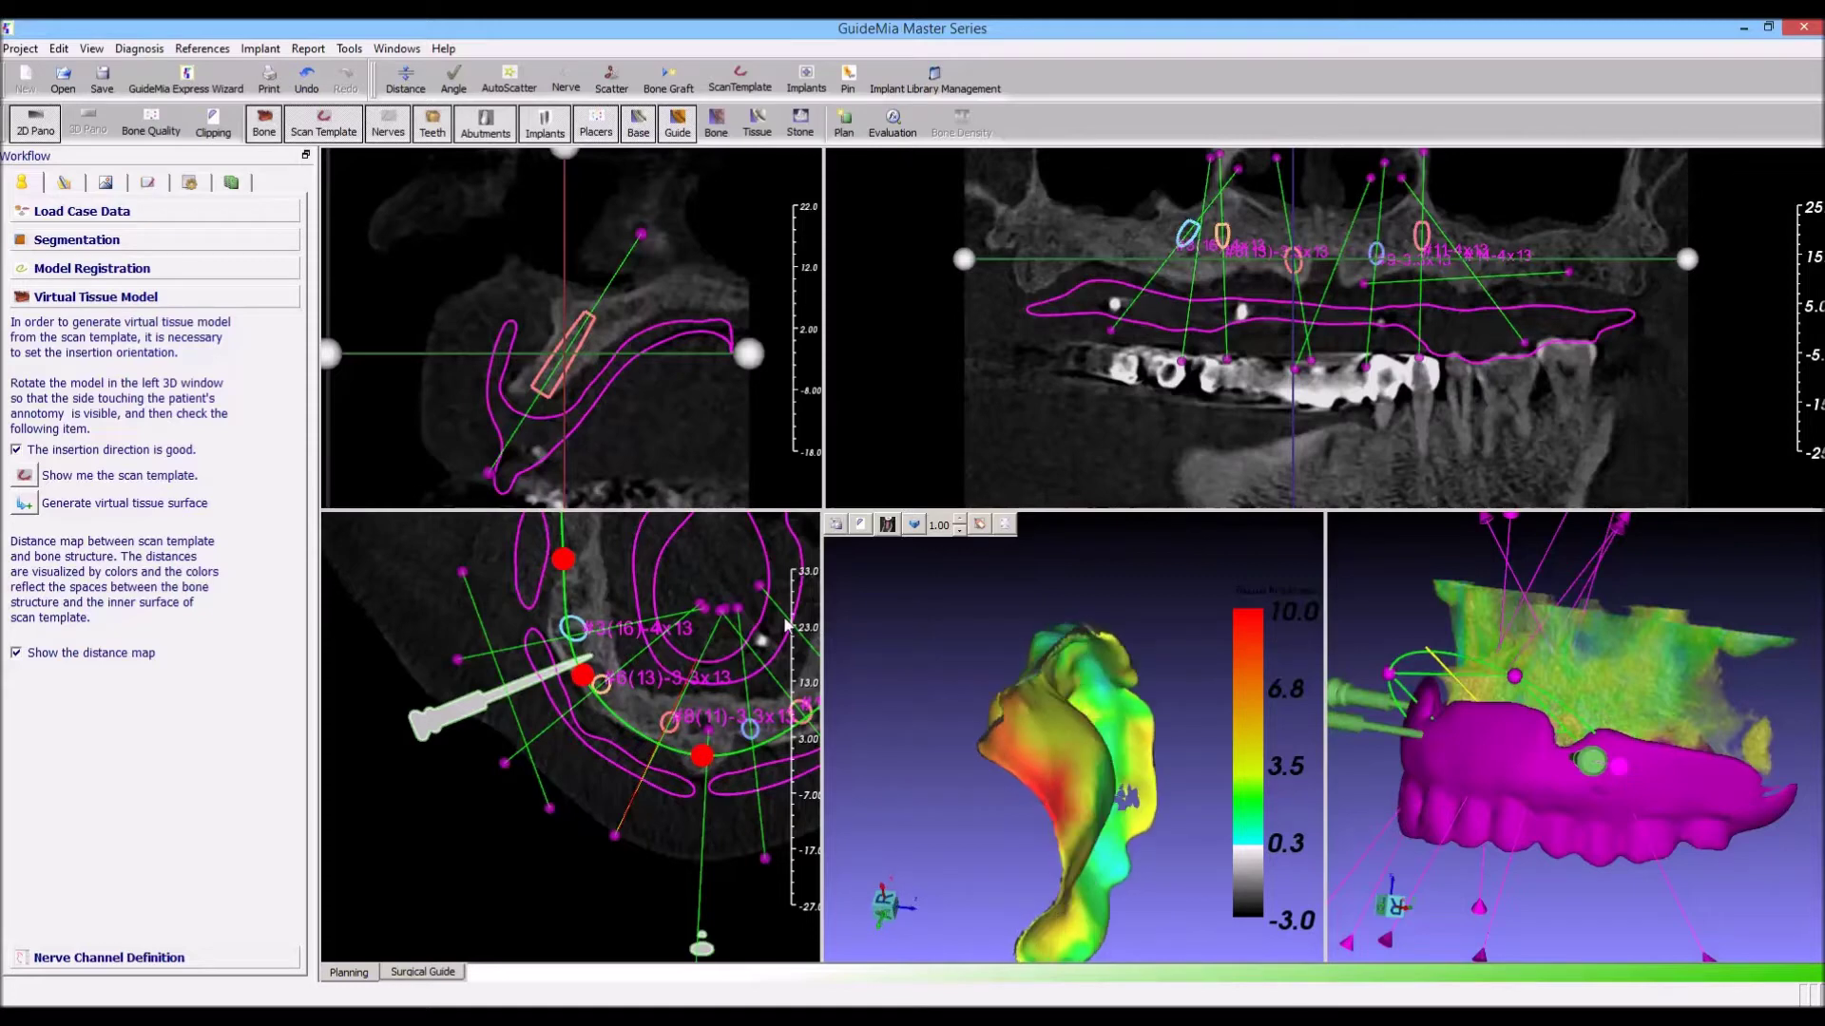
{"action": "left_click_drag", "start_coordinate": [819, 629], "coordinate": [1377, 718]}
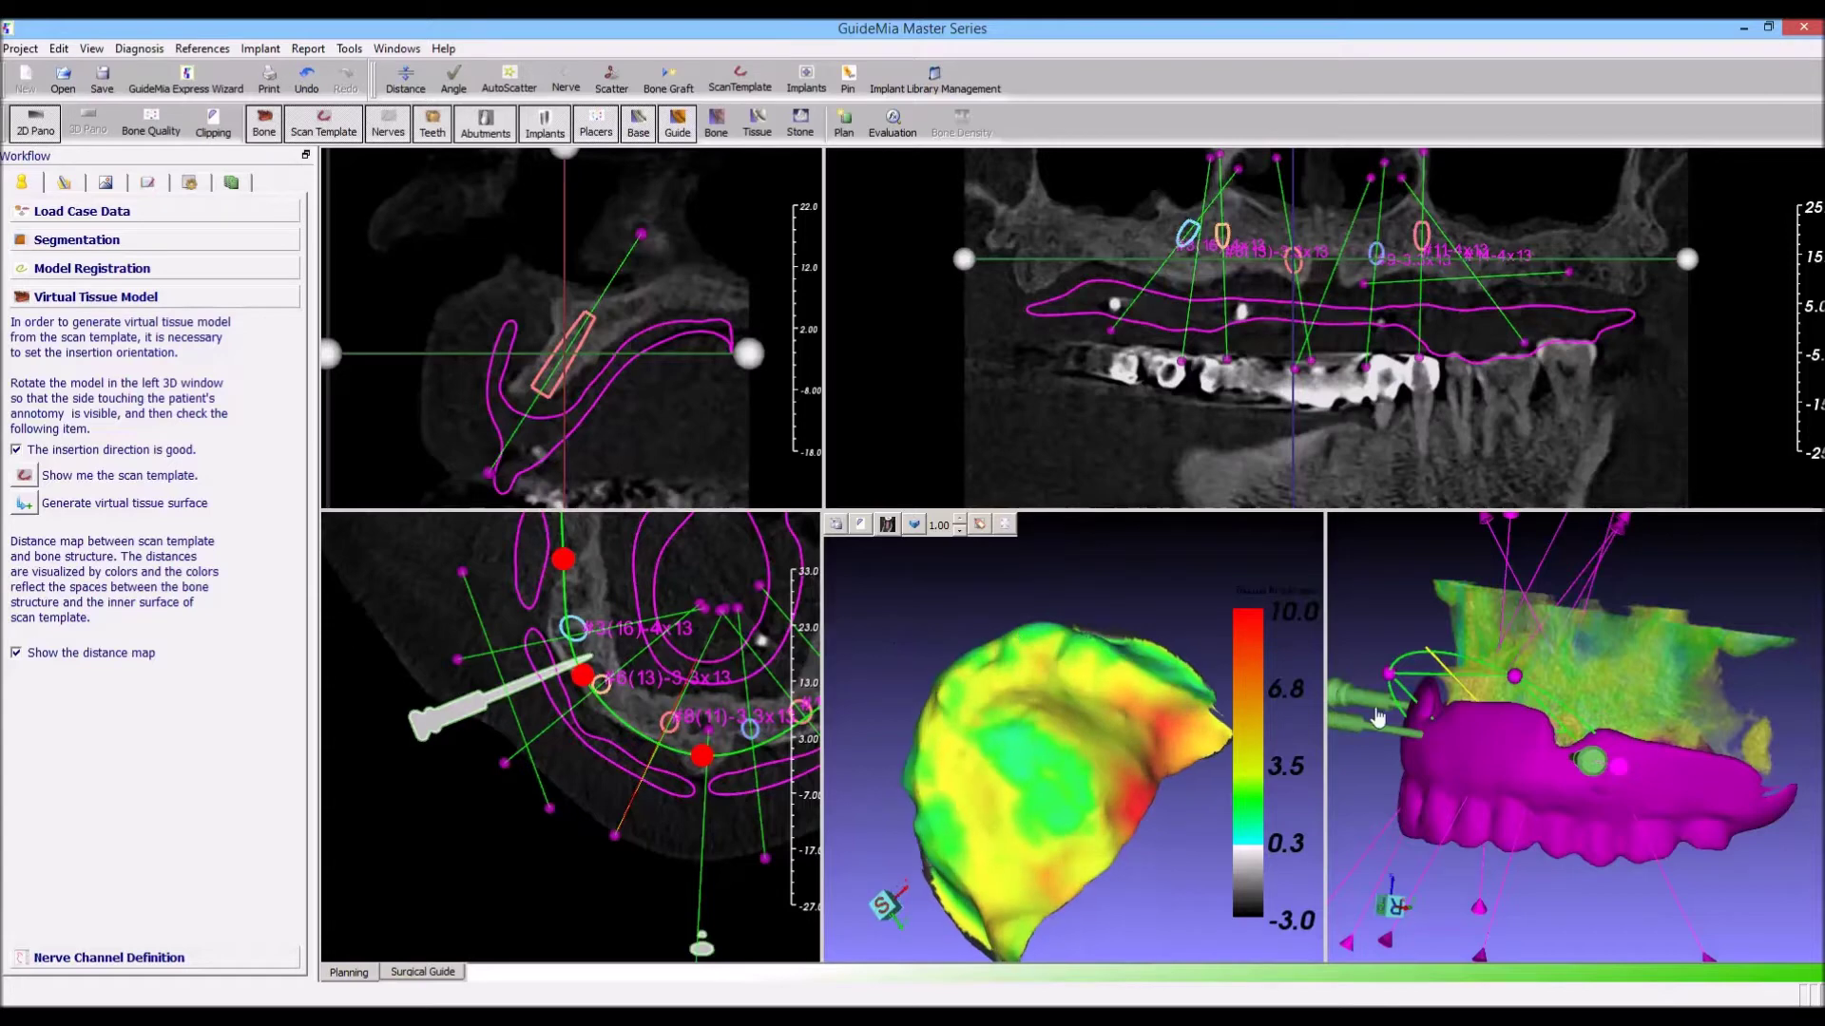
Hide the scan template in the 3D planning view with the bone and implants
{"action": "right_click", "coordinate": [1766, 820]}
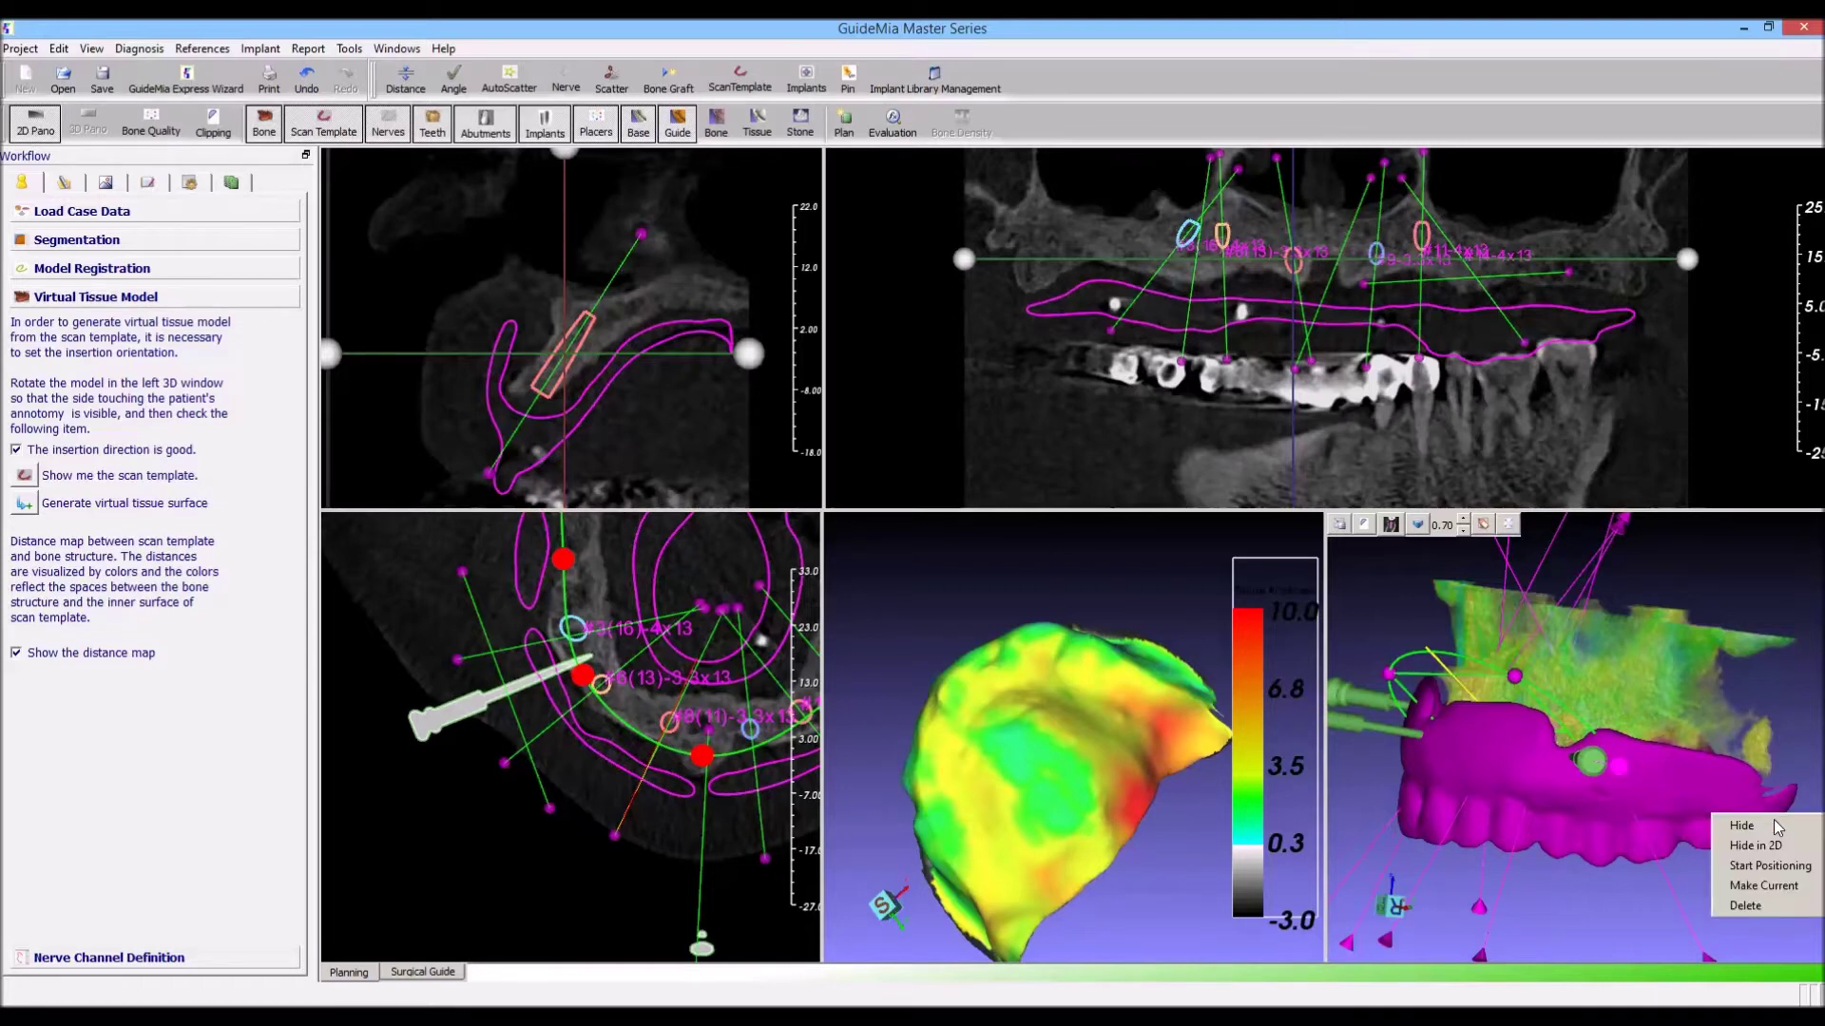
{"action": "left_click", "coordinate": [1774, 823]}
{"action": "left_click", "coordinate": [1774, 829]}
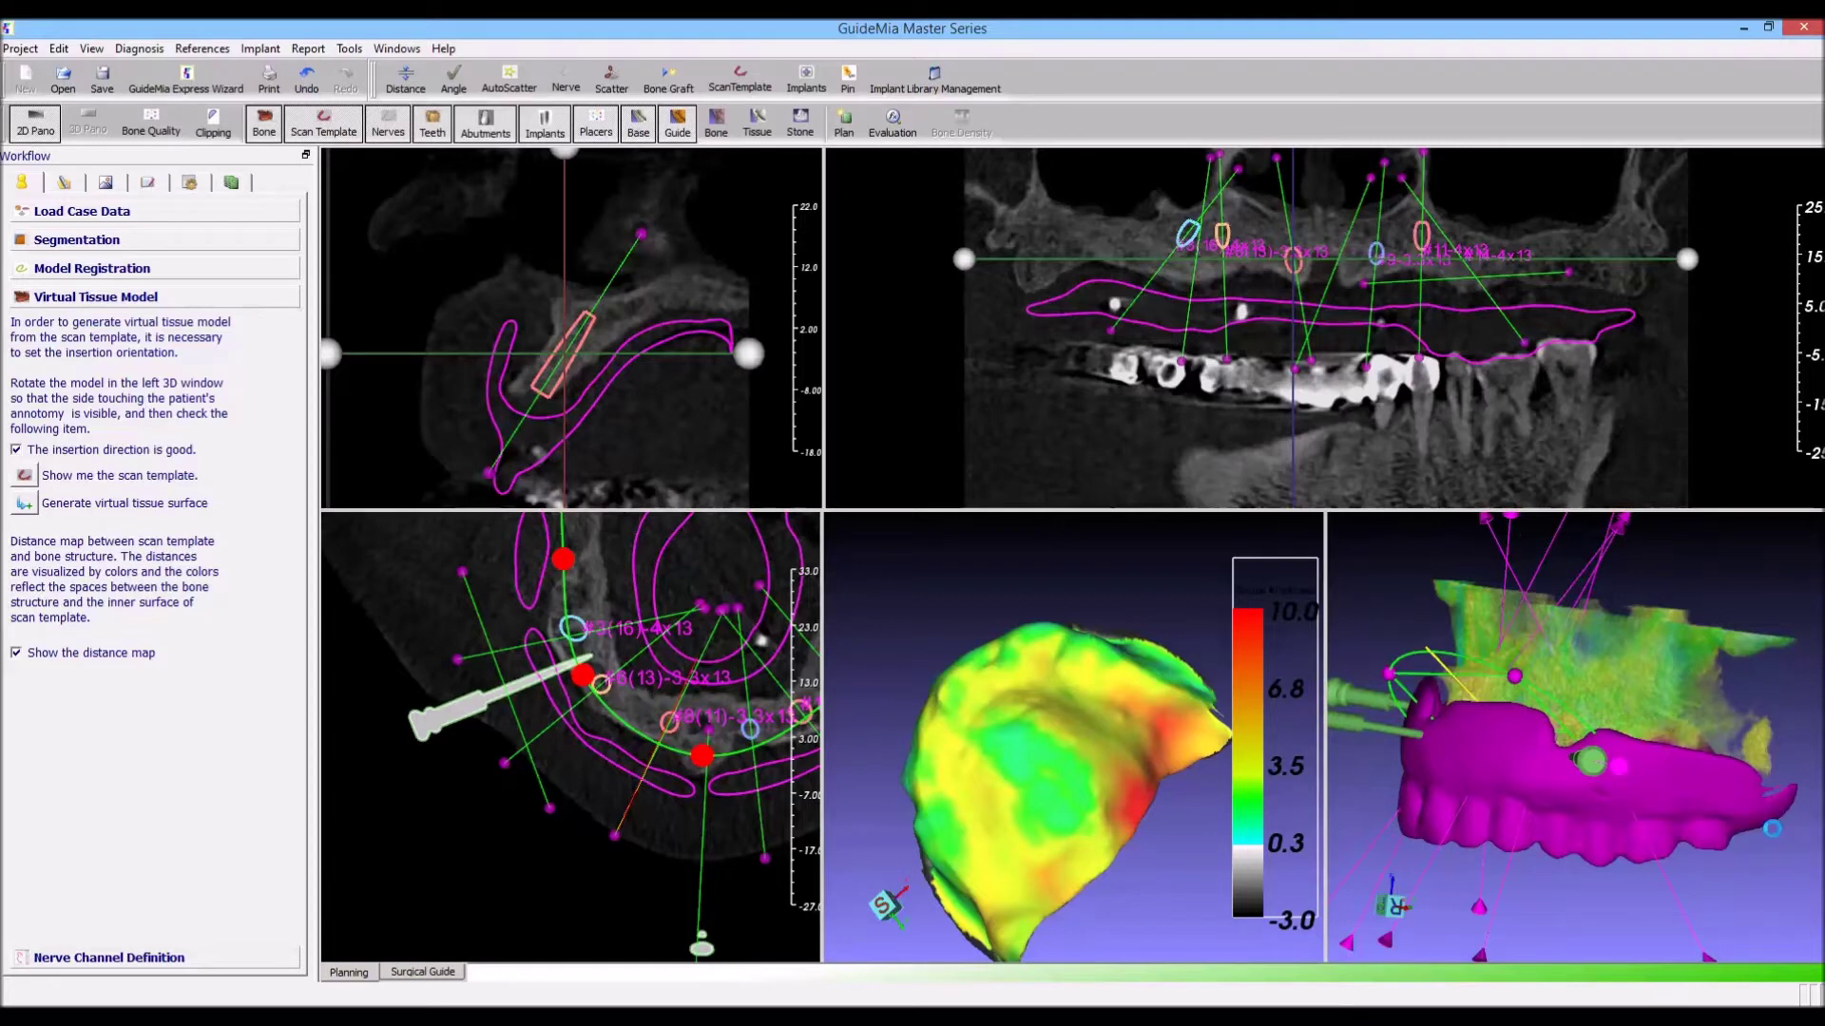
{"action": "left_click_drag", "start_coordinate": [1782, 872], "coordinate": [1768, 736]}
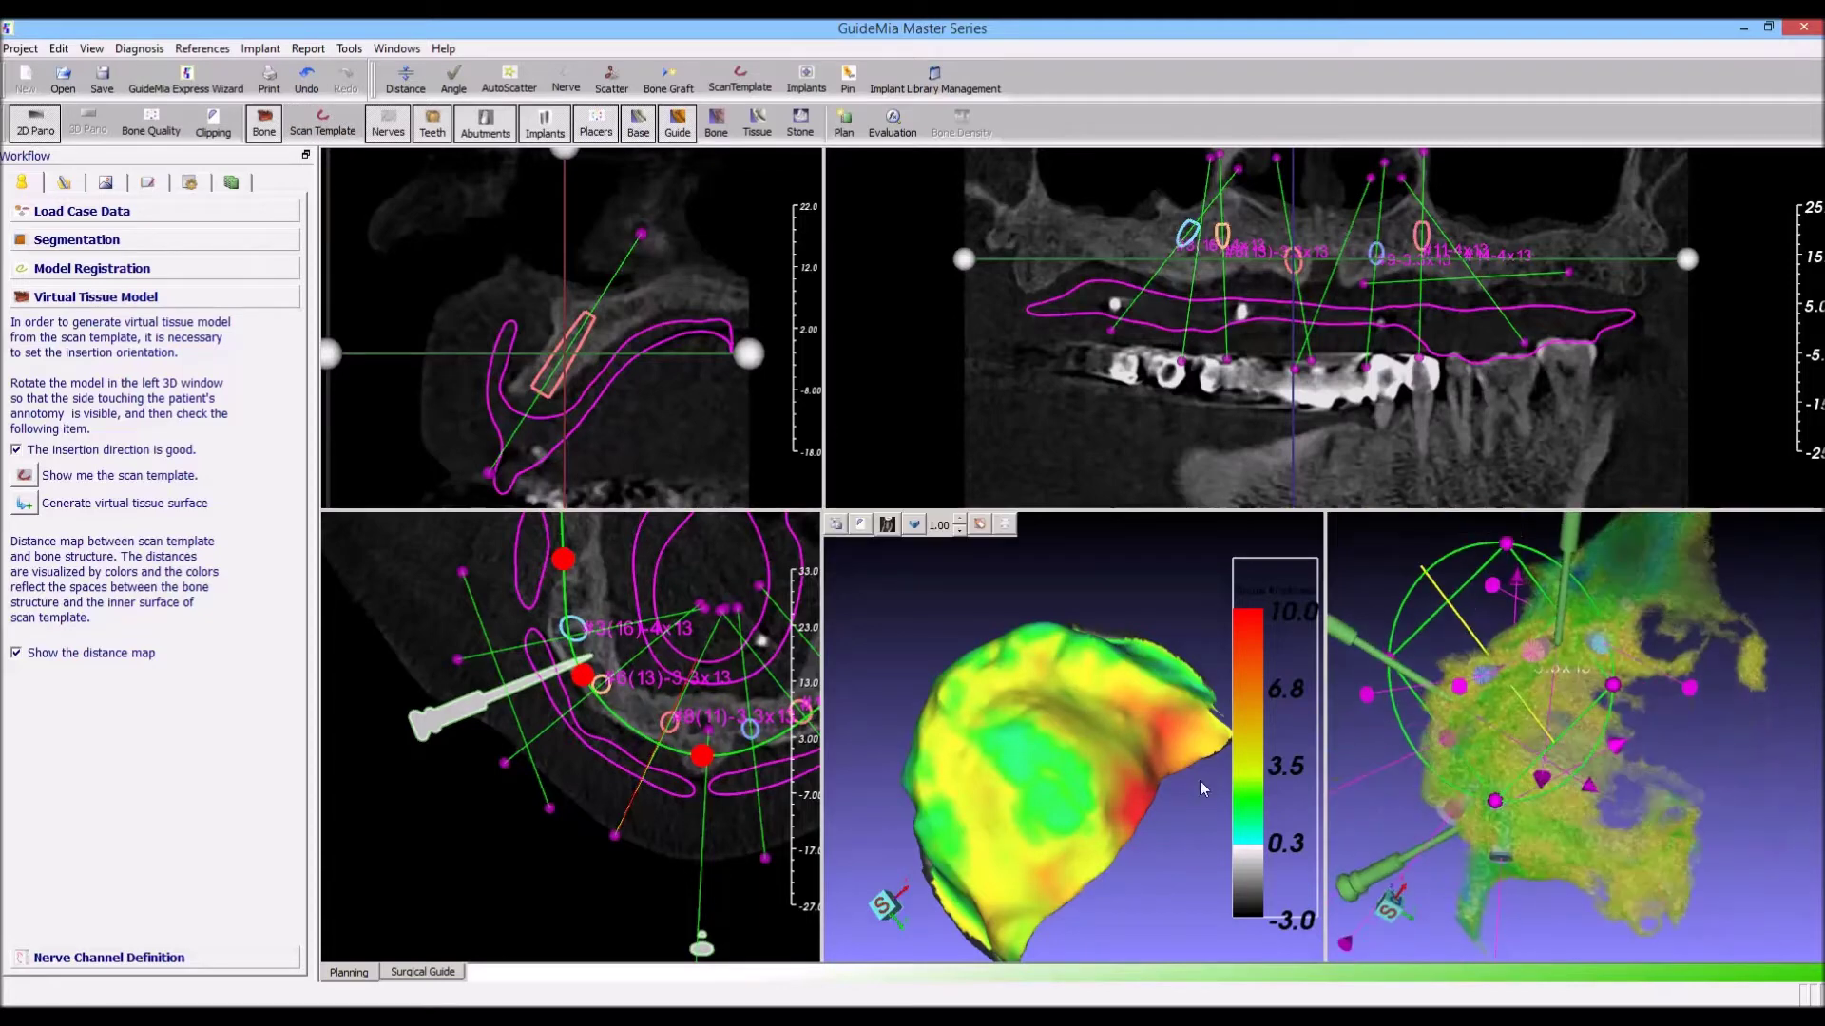
Display the Virtual Tissue Model together with the bone and implants in the 3D planning view
{"action": "right_click", "coordinate": [1050, 701]}
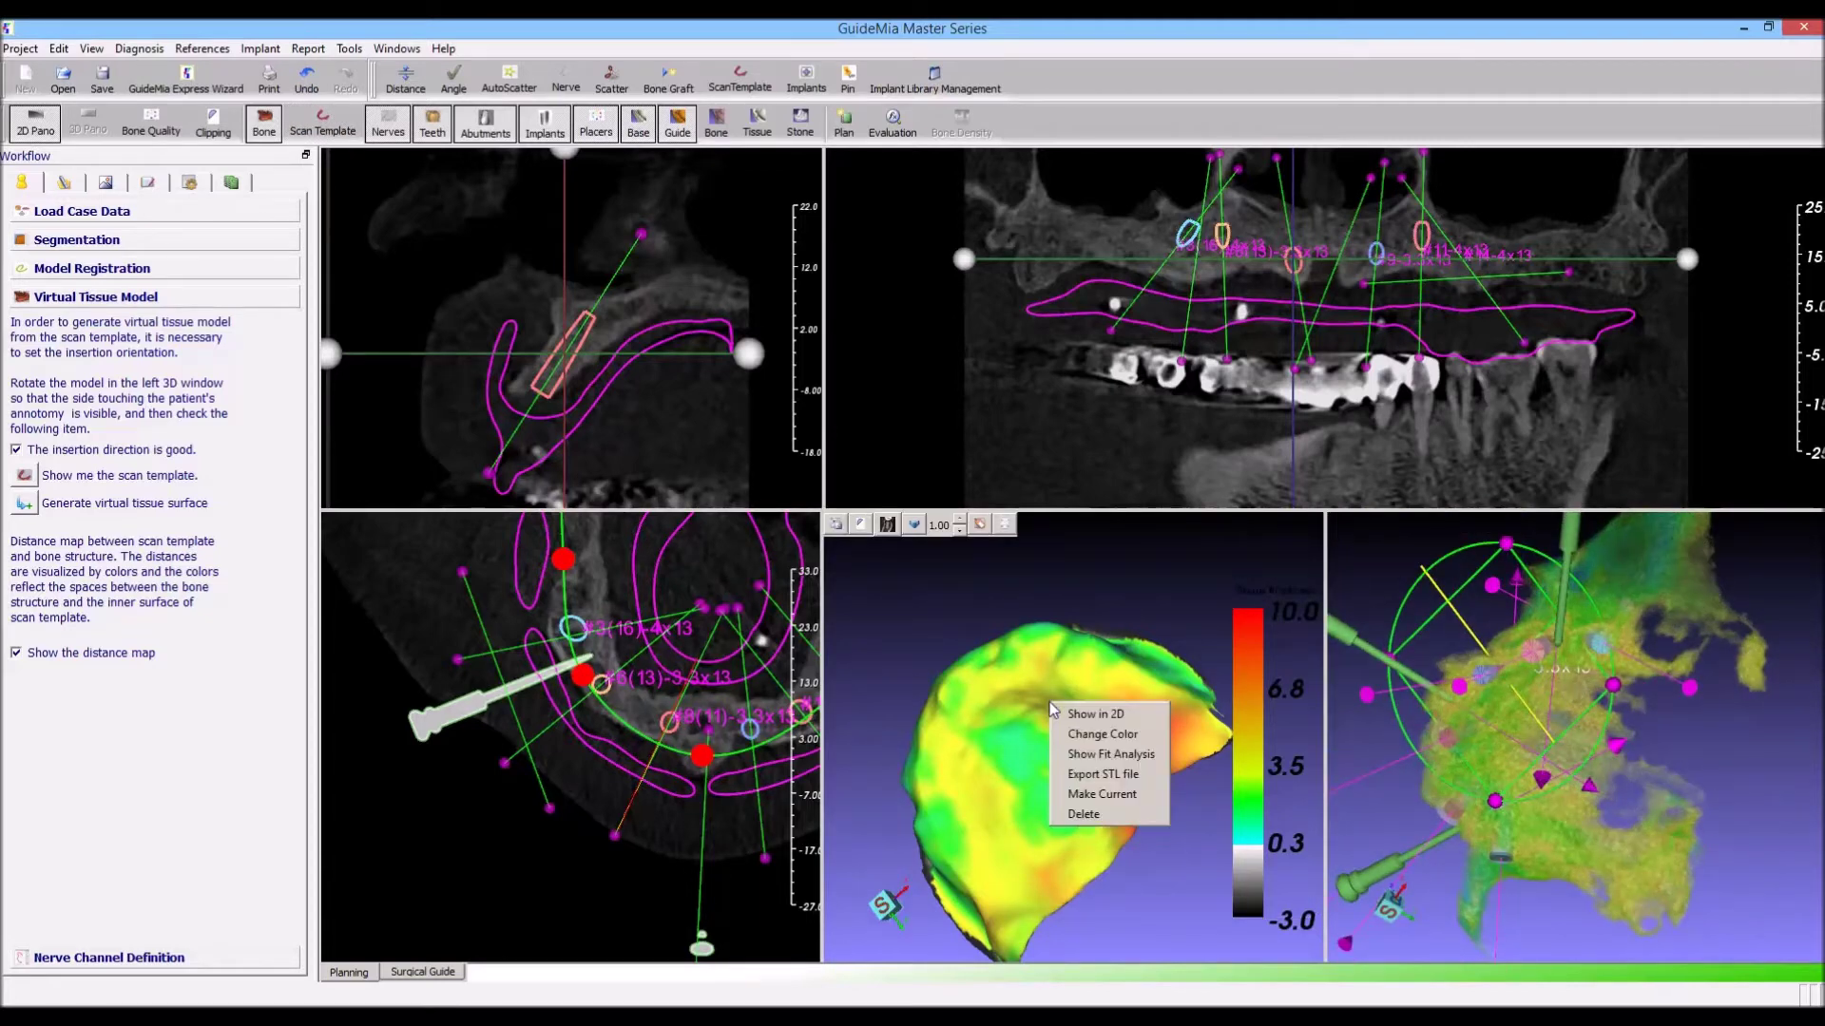
{"action": "left_click", "coordinate": [149, 180]}
{"action": "scroll", "coordinate": [186, 409], "scroll_direction": "down", "scroll_amount": 2}
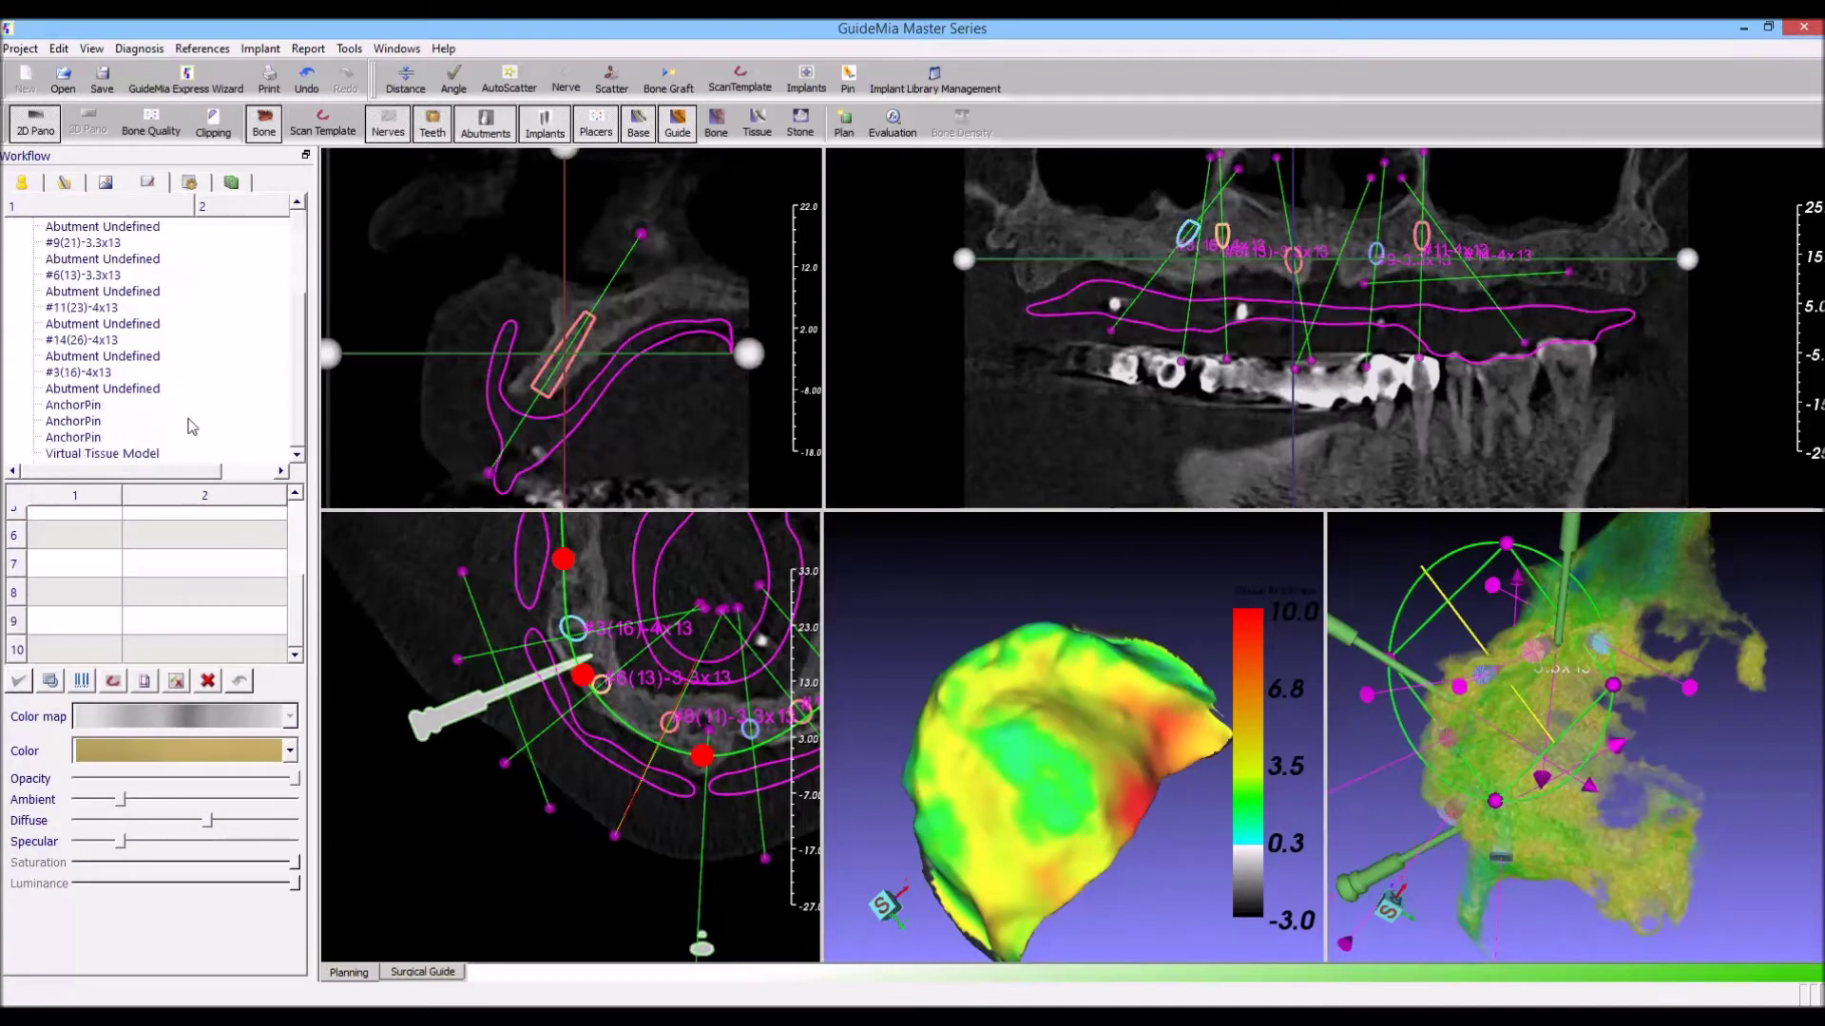
{"action": "left_click", "coordinate": [152, 456]}
{"action": "left_click", "coordinate": [173, 682]}
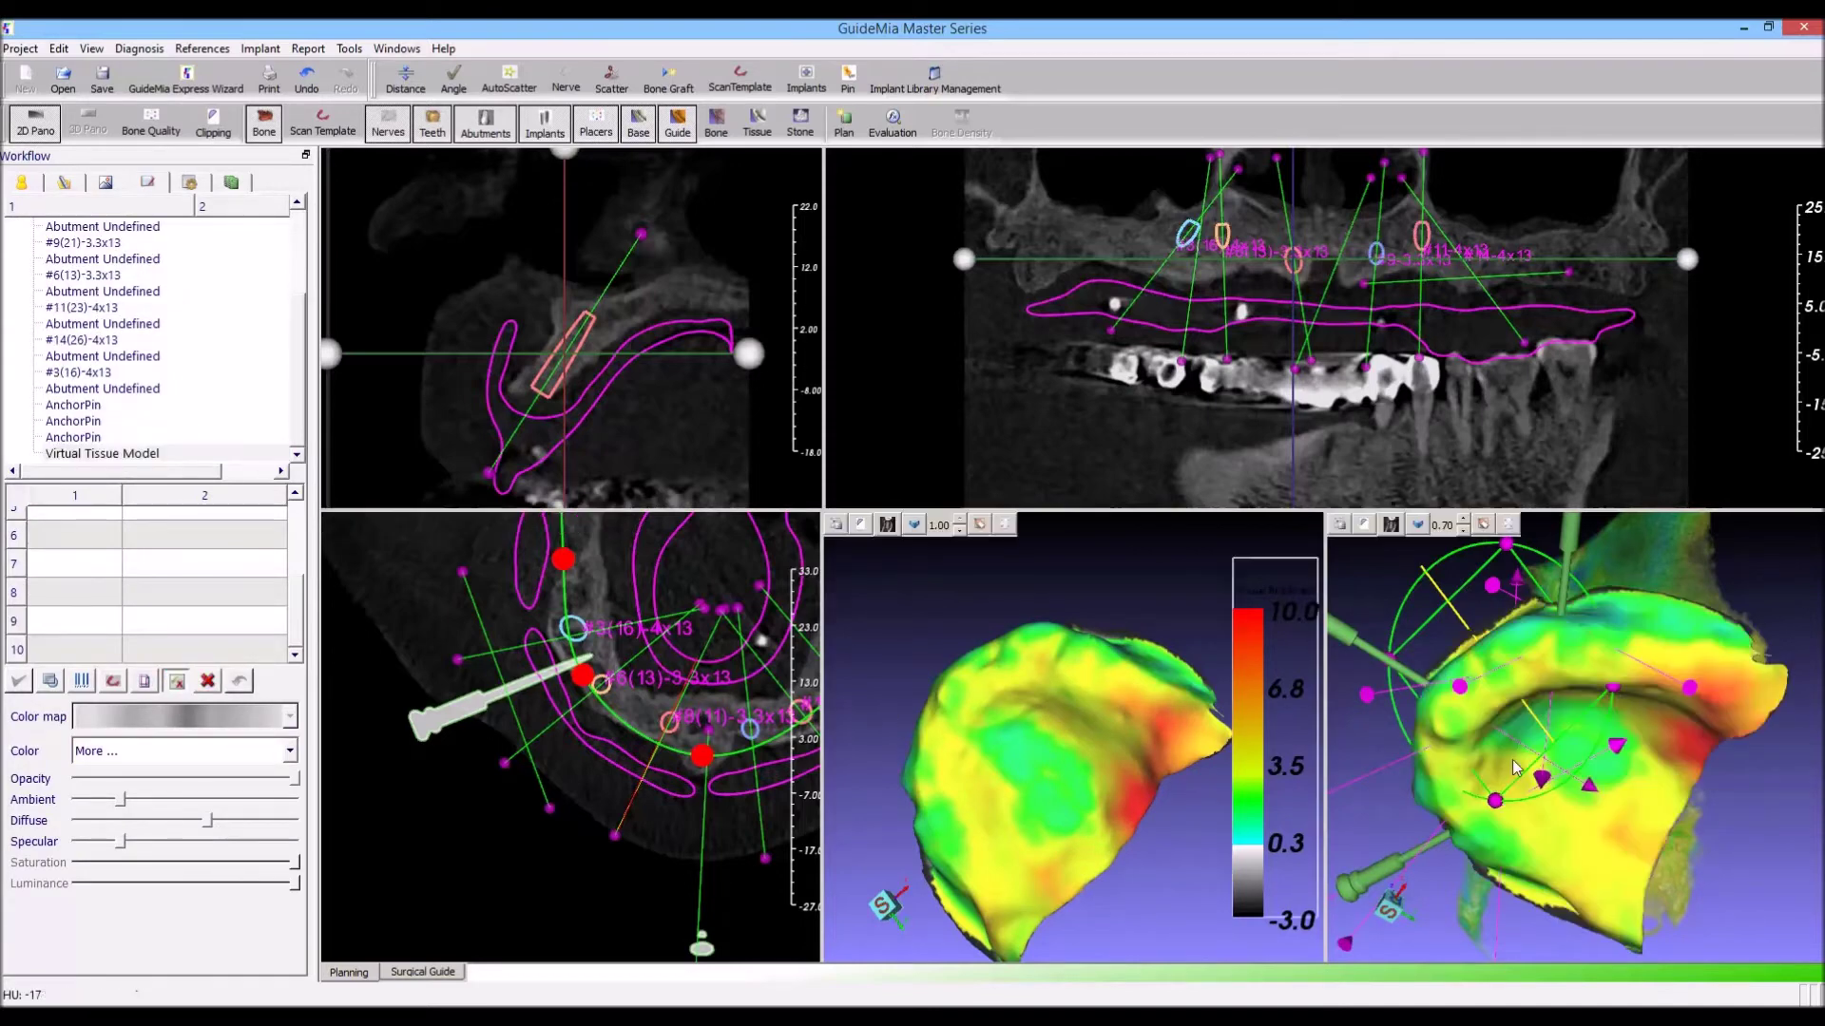
{"action": "left_click_drag", "start_coordinate": [1776, 817], "coordinate": [1818, 739]}
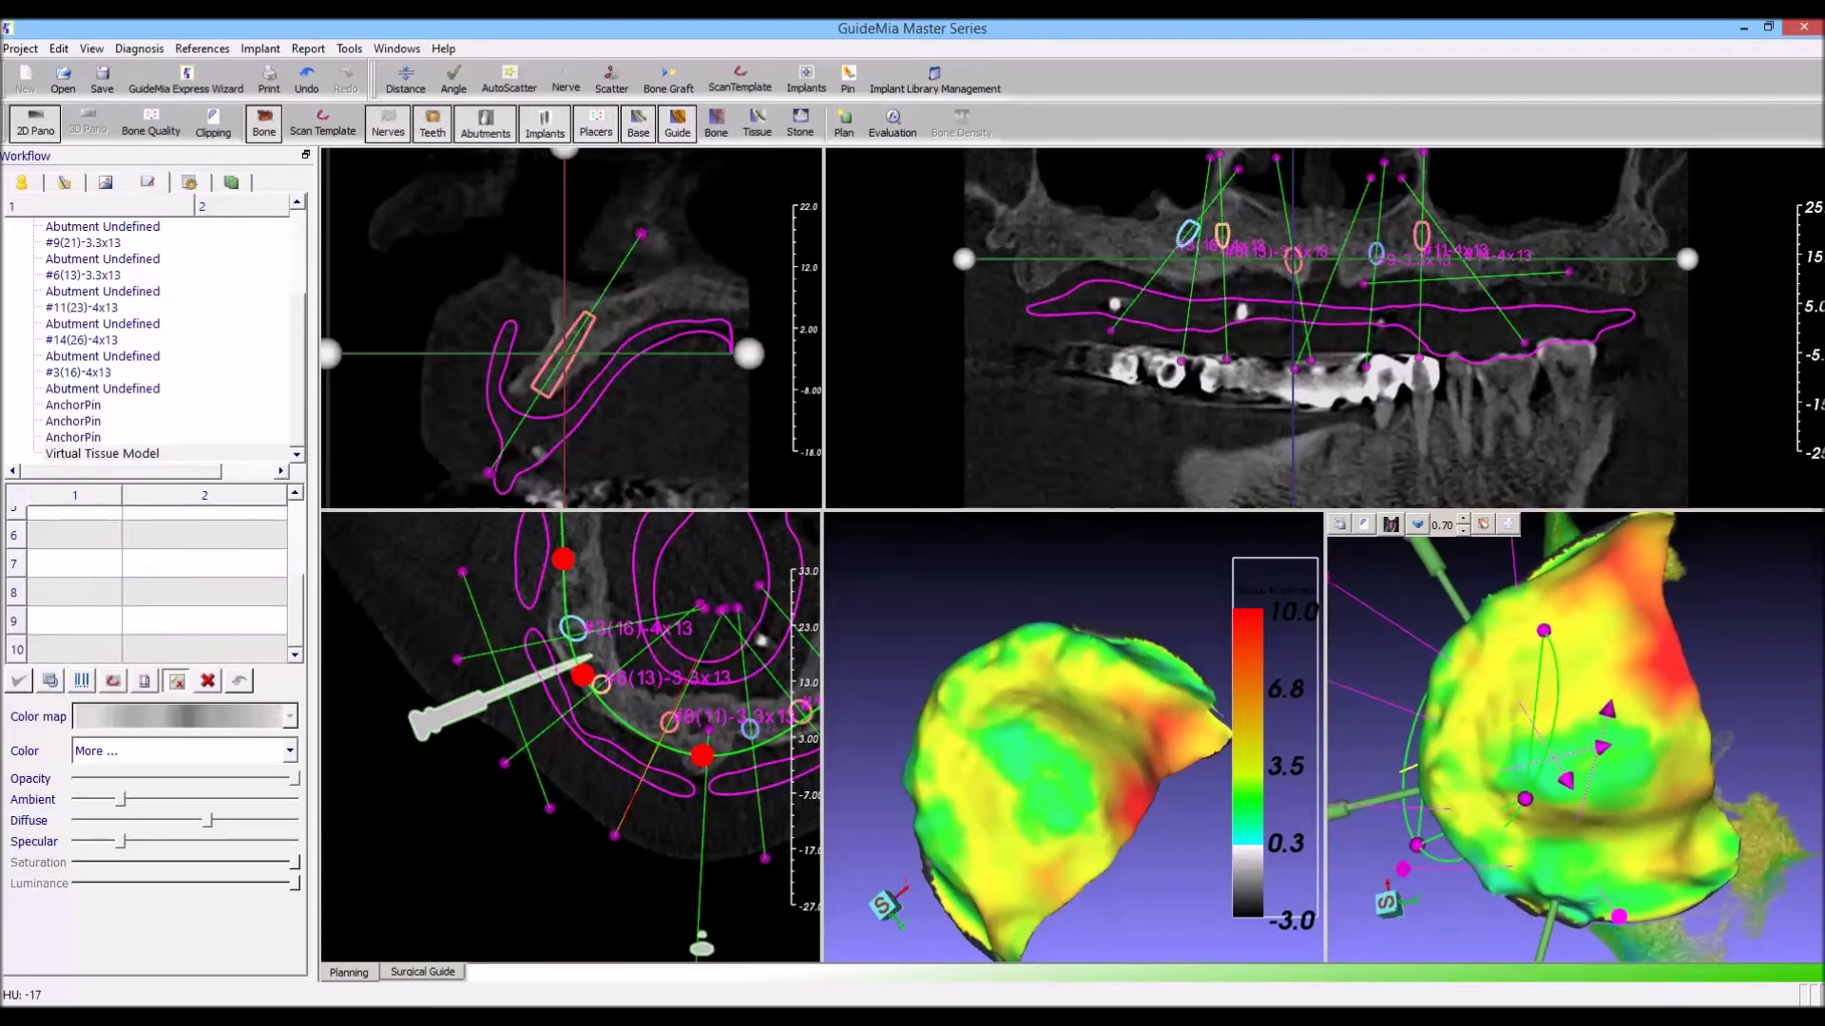
Select the implant at tooth 3 (16) in Place Implants and show the safety zones around the implants
{"action": "left_click", "coordinate": [58, 184]}
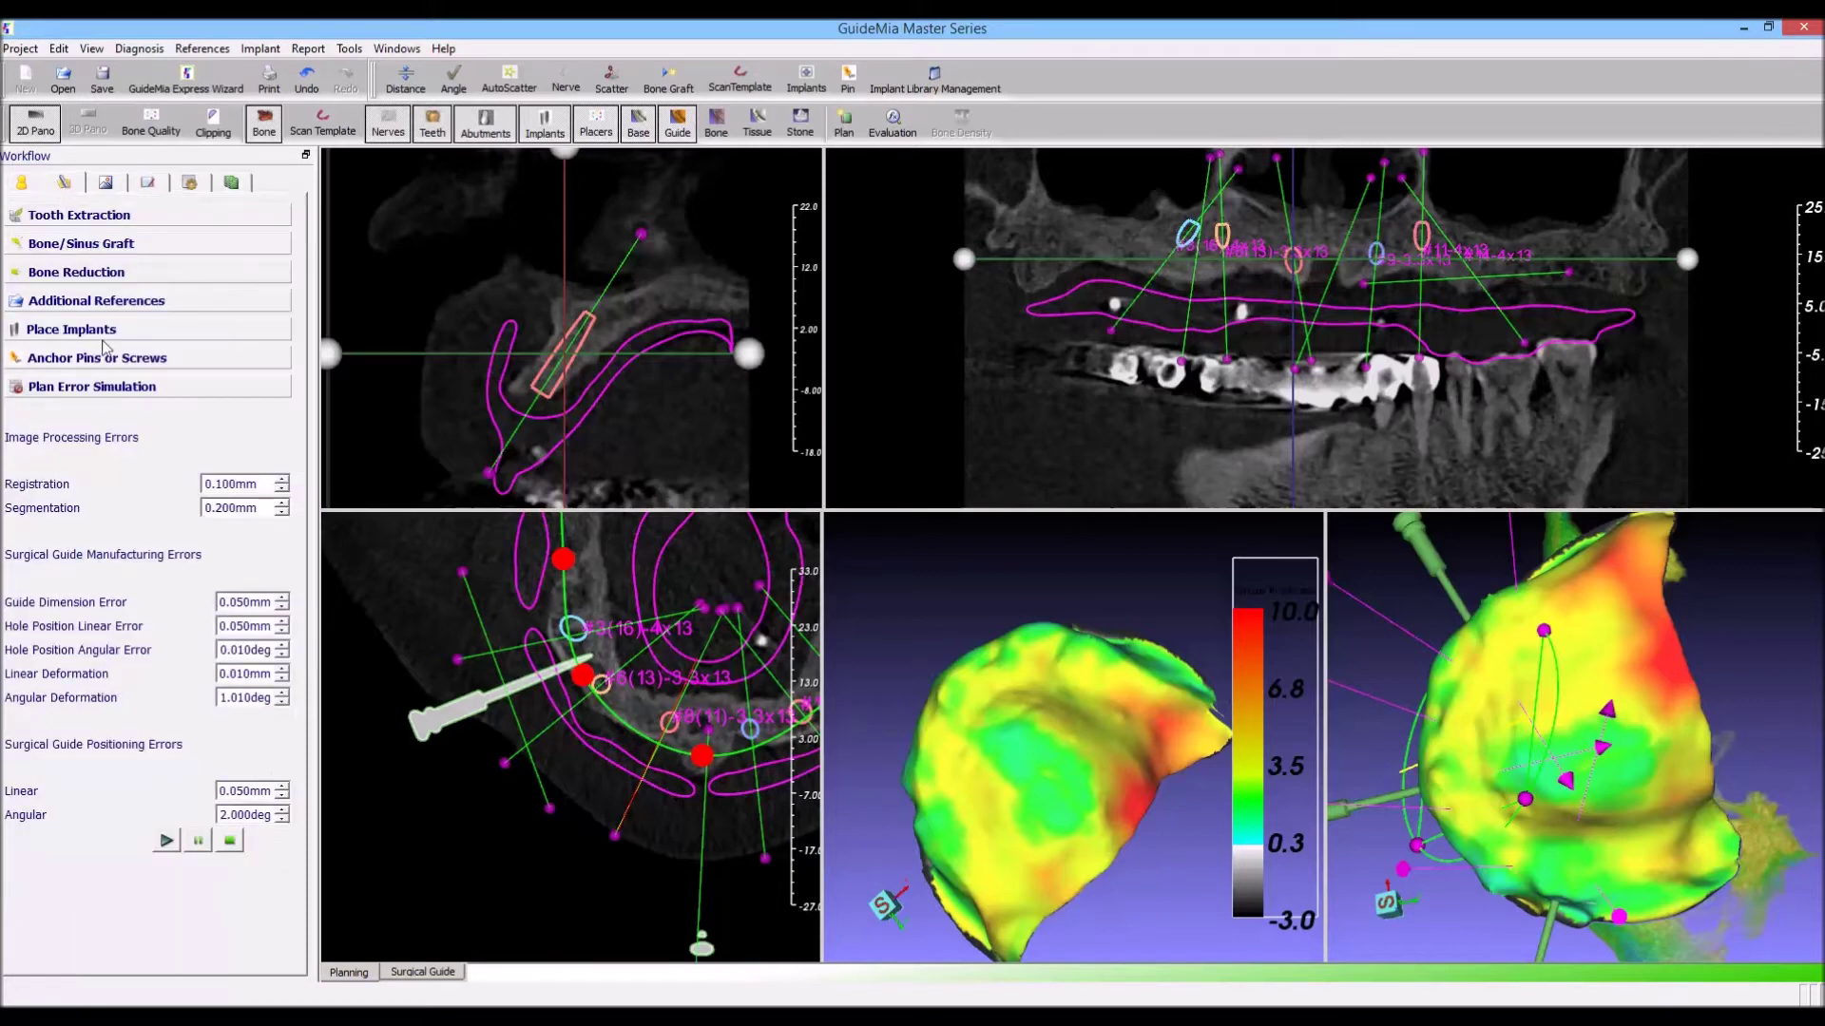
{"action": "left_click", "coordinate": [59, 330]}
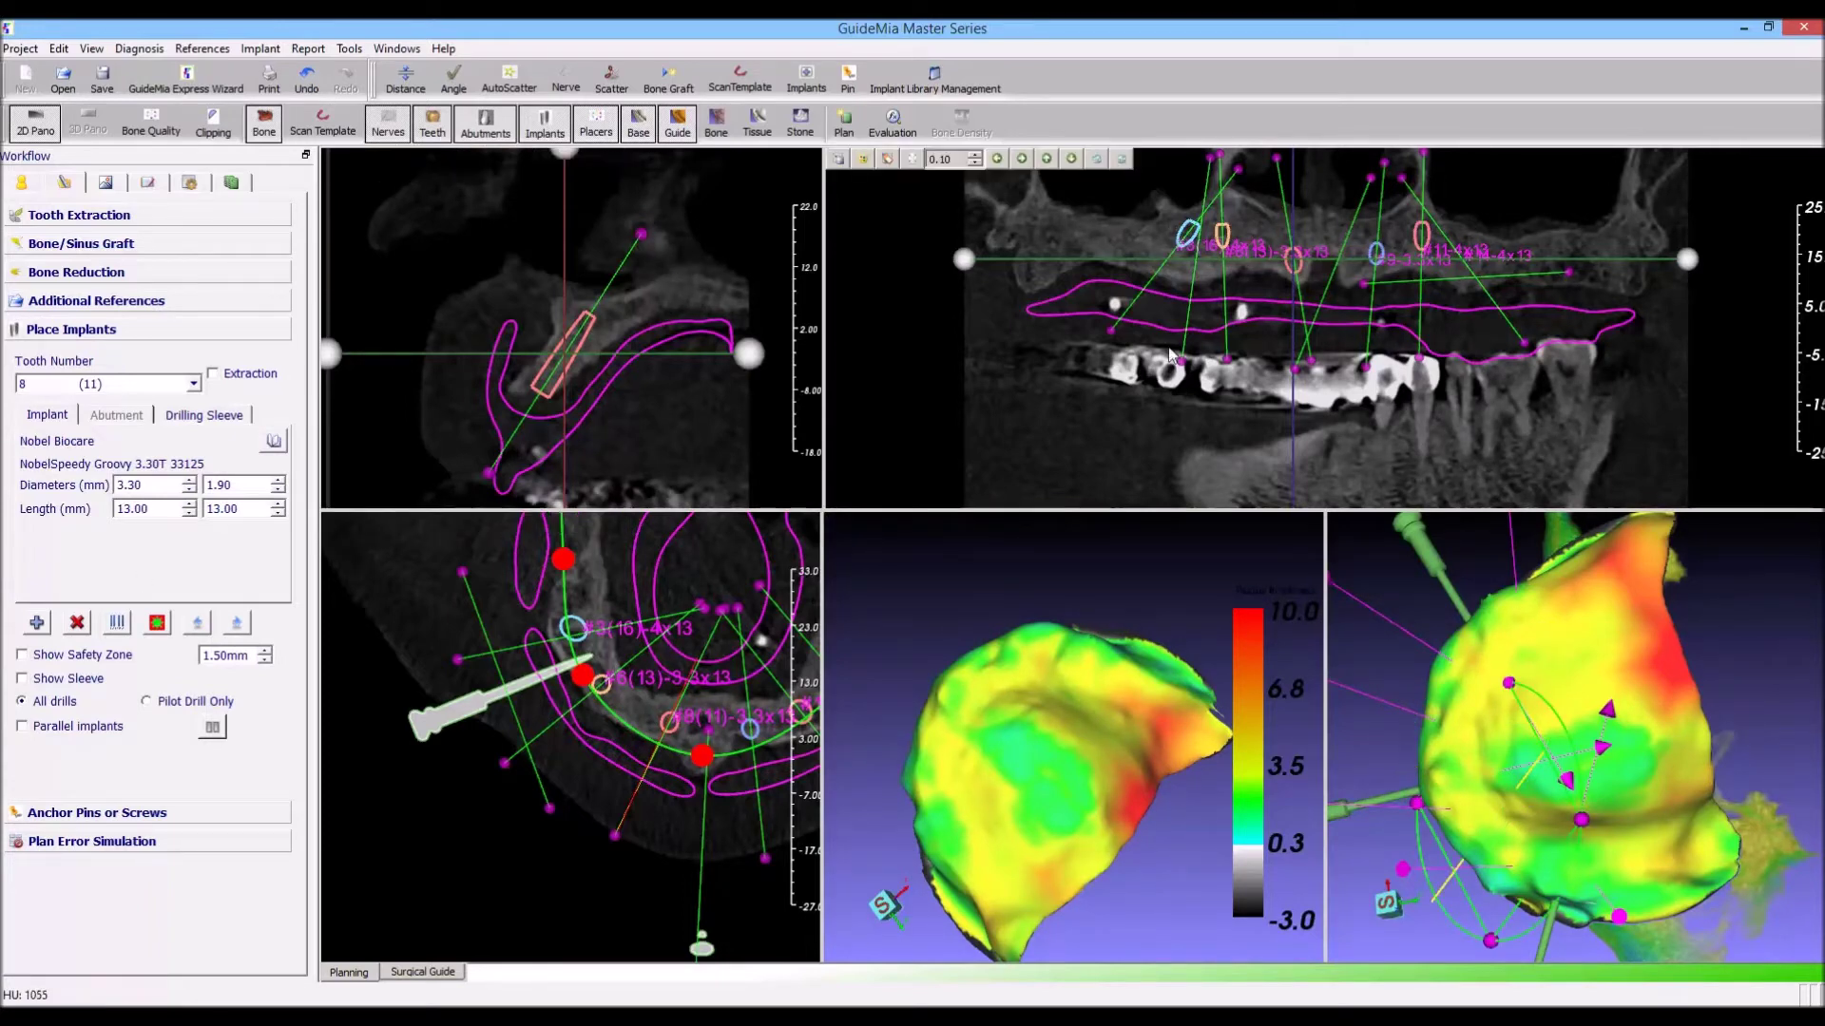
{"action": "left_click", "coordinate": [1113, 332]}
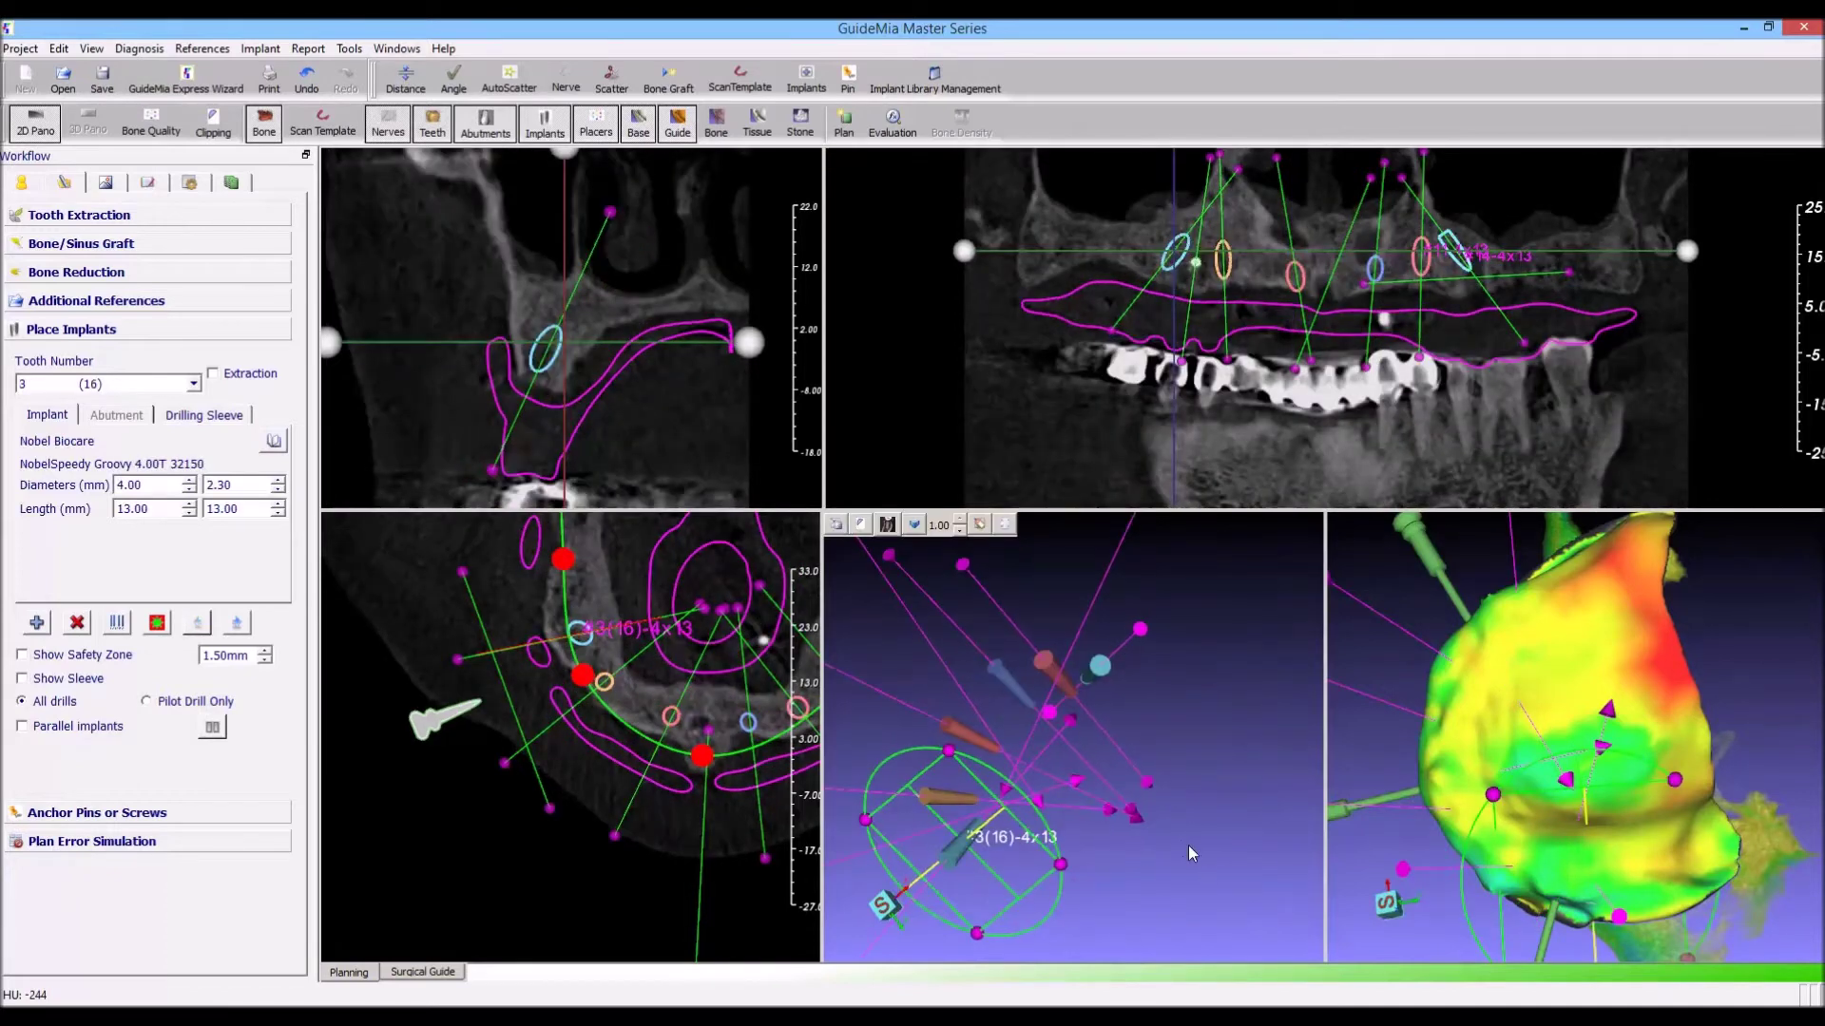
{"action": "scroll", "coordinate": [1174, 853], "scroll_direction": "up", "scroll_amount": 5}
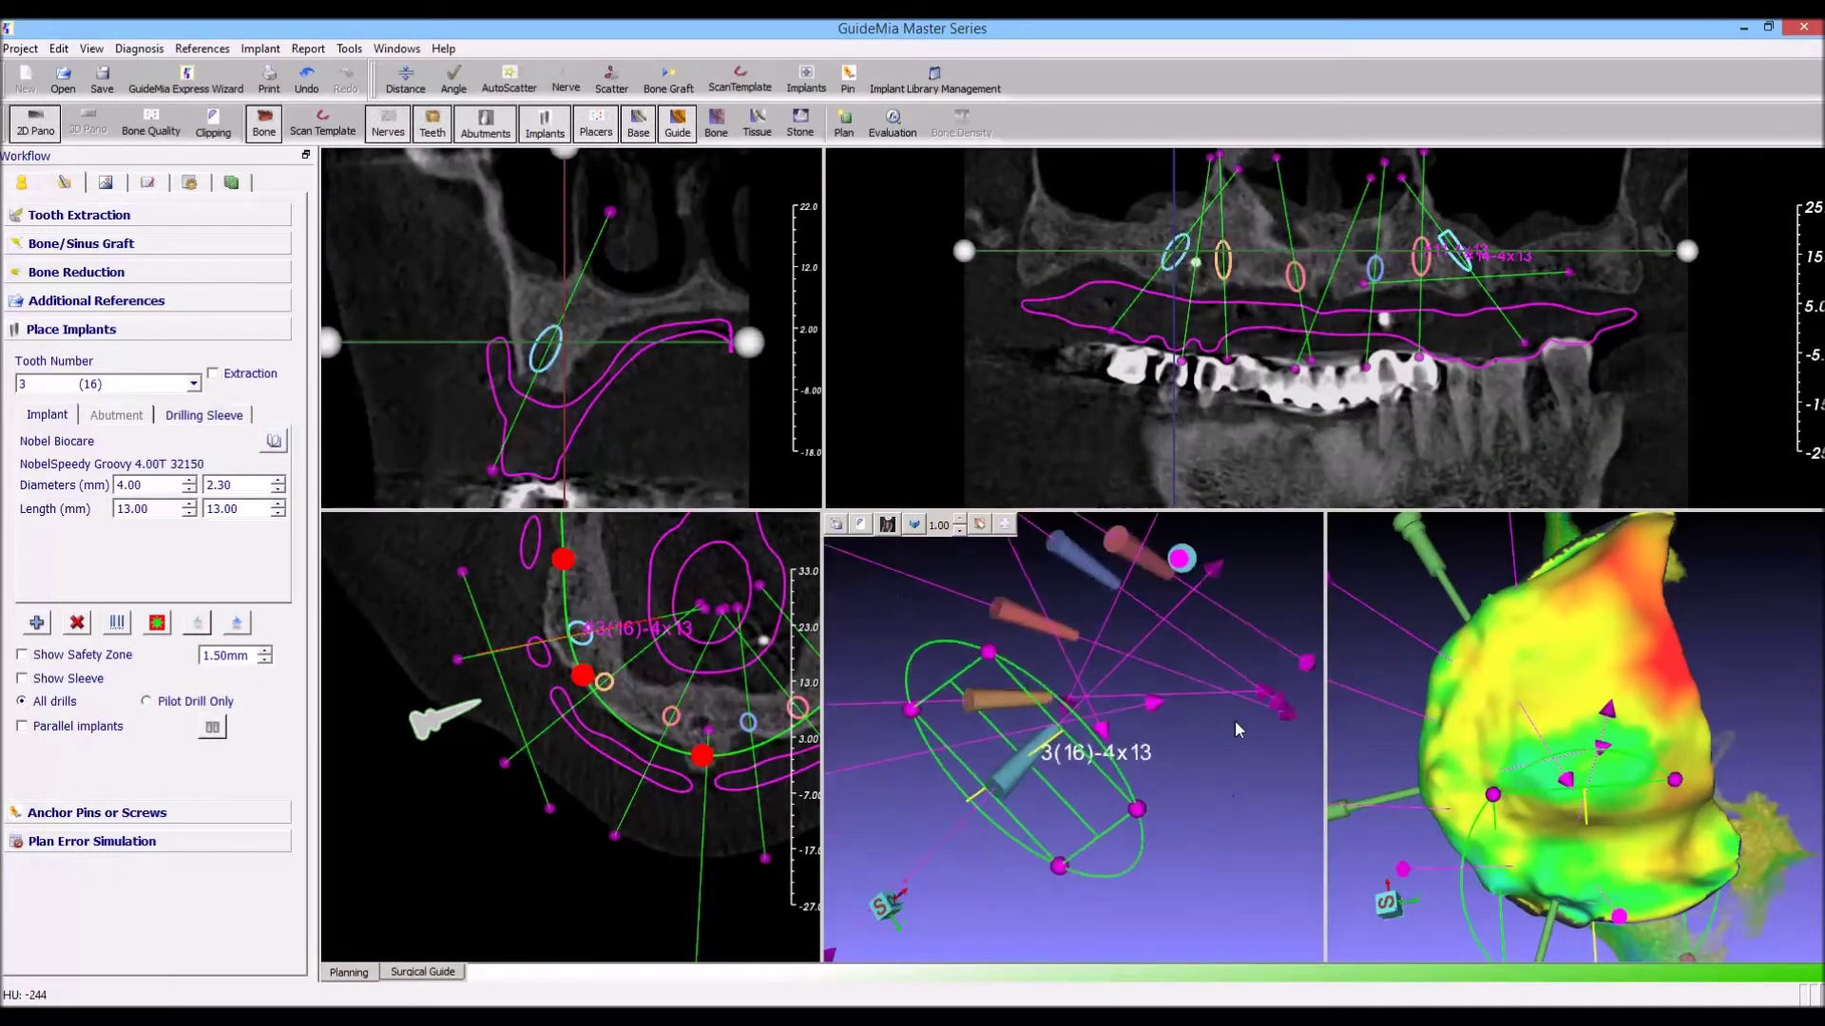
{"action": "mouse_move", "coordinate": [1242, 851]}
{"action": "left_mouse_down"}
{"action": "mouse_move", "coordinate": [1219, 884]}
{"action": "mouse_move", "coordinate": [1307, 884]}
{"action": "mouse_move", "coordinate": [1275, 903]}
{"action": "mouse_move", "coordinate": [1257, 812]}
{"action": "mouse_move", "coordinate": [1256, 867]}
{"action": "mouse_move", "coordinate": [1236, 879]}
{"action": "left_mouse_up"}
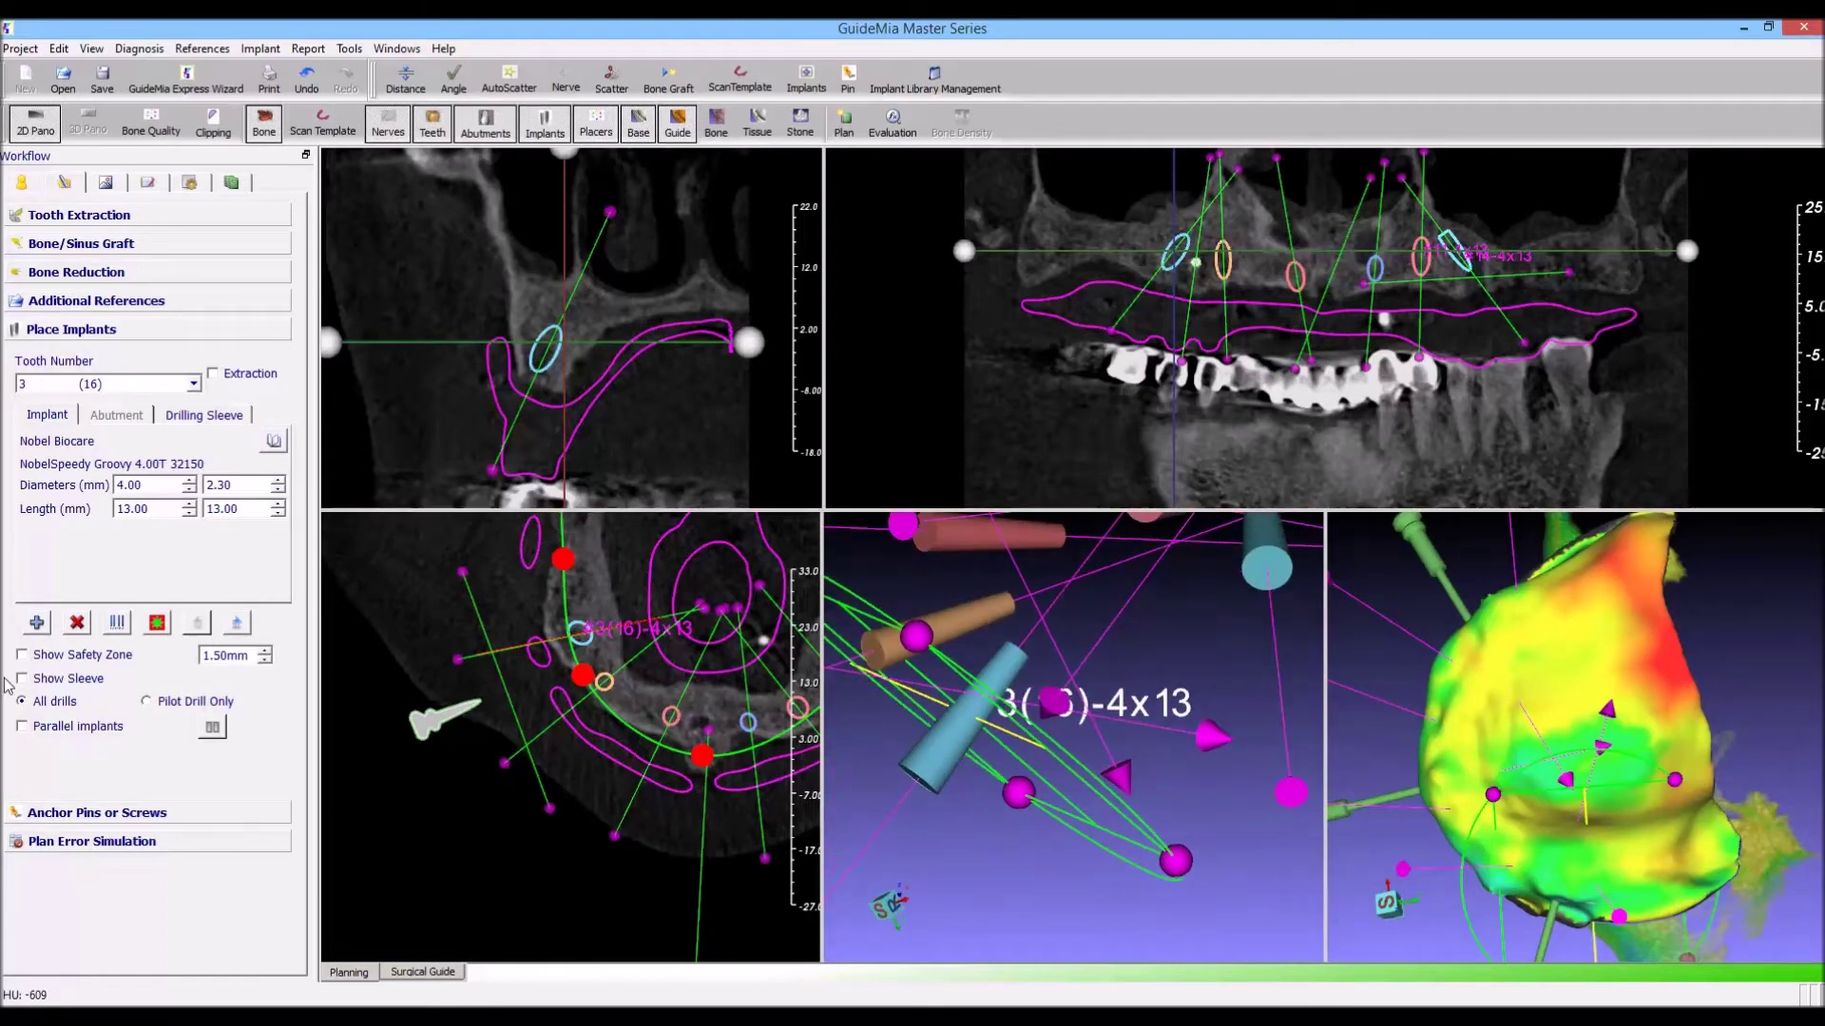
{"action": "left_click", "coordinate": [57, 655]}
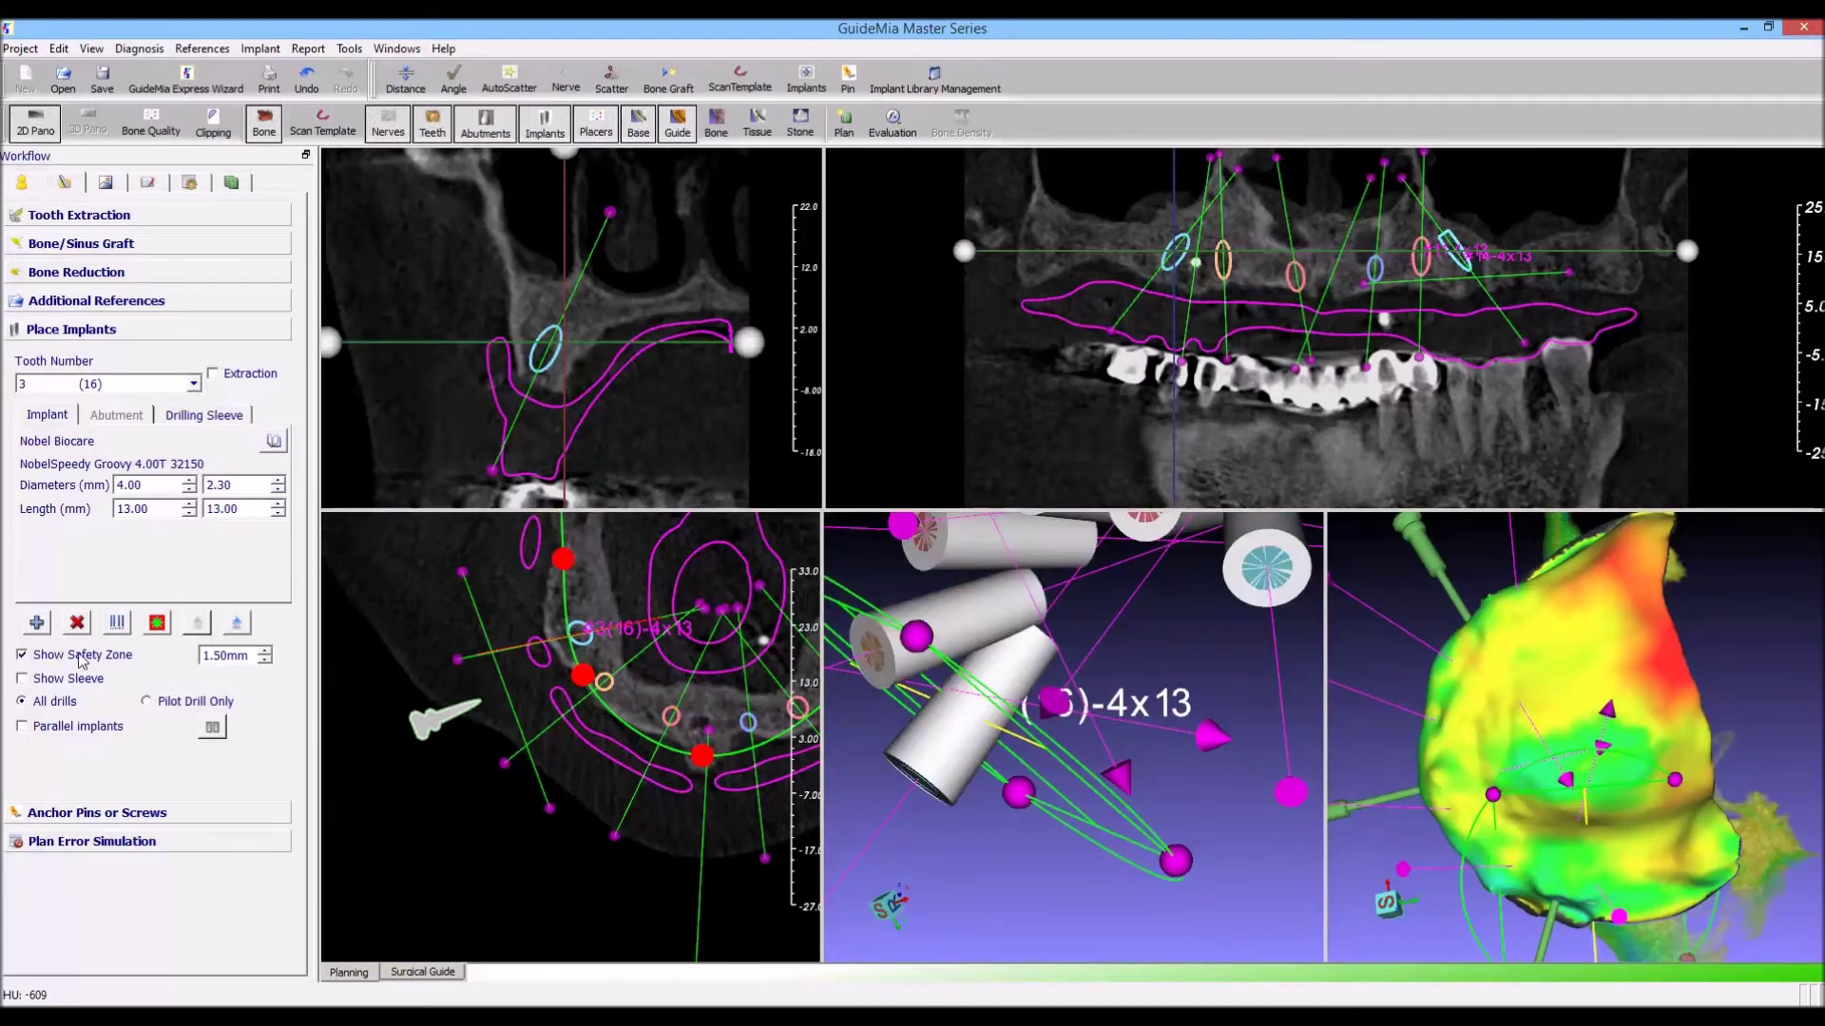
{"action": "left_click_drag", "start_coordinate": [1128, 897], "coordinate": [1269, 739]}
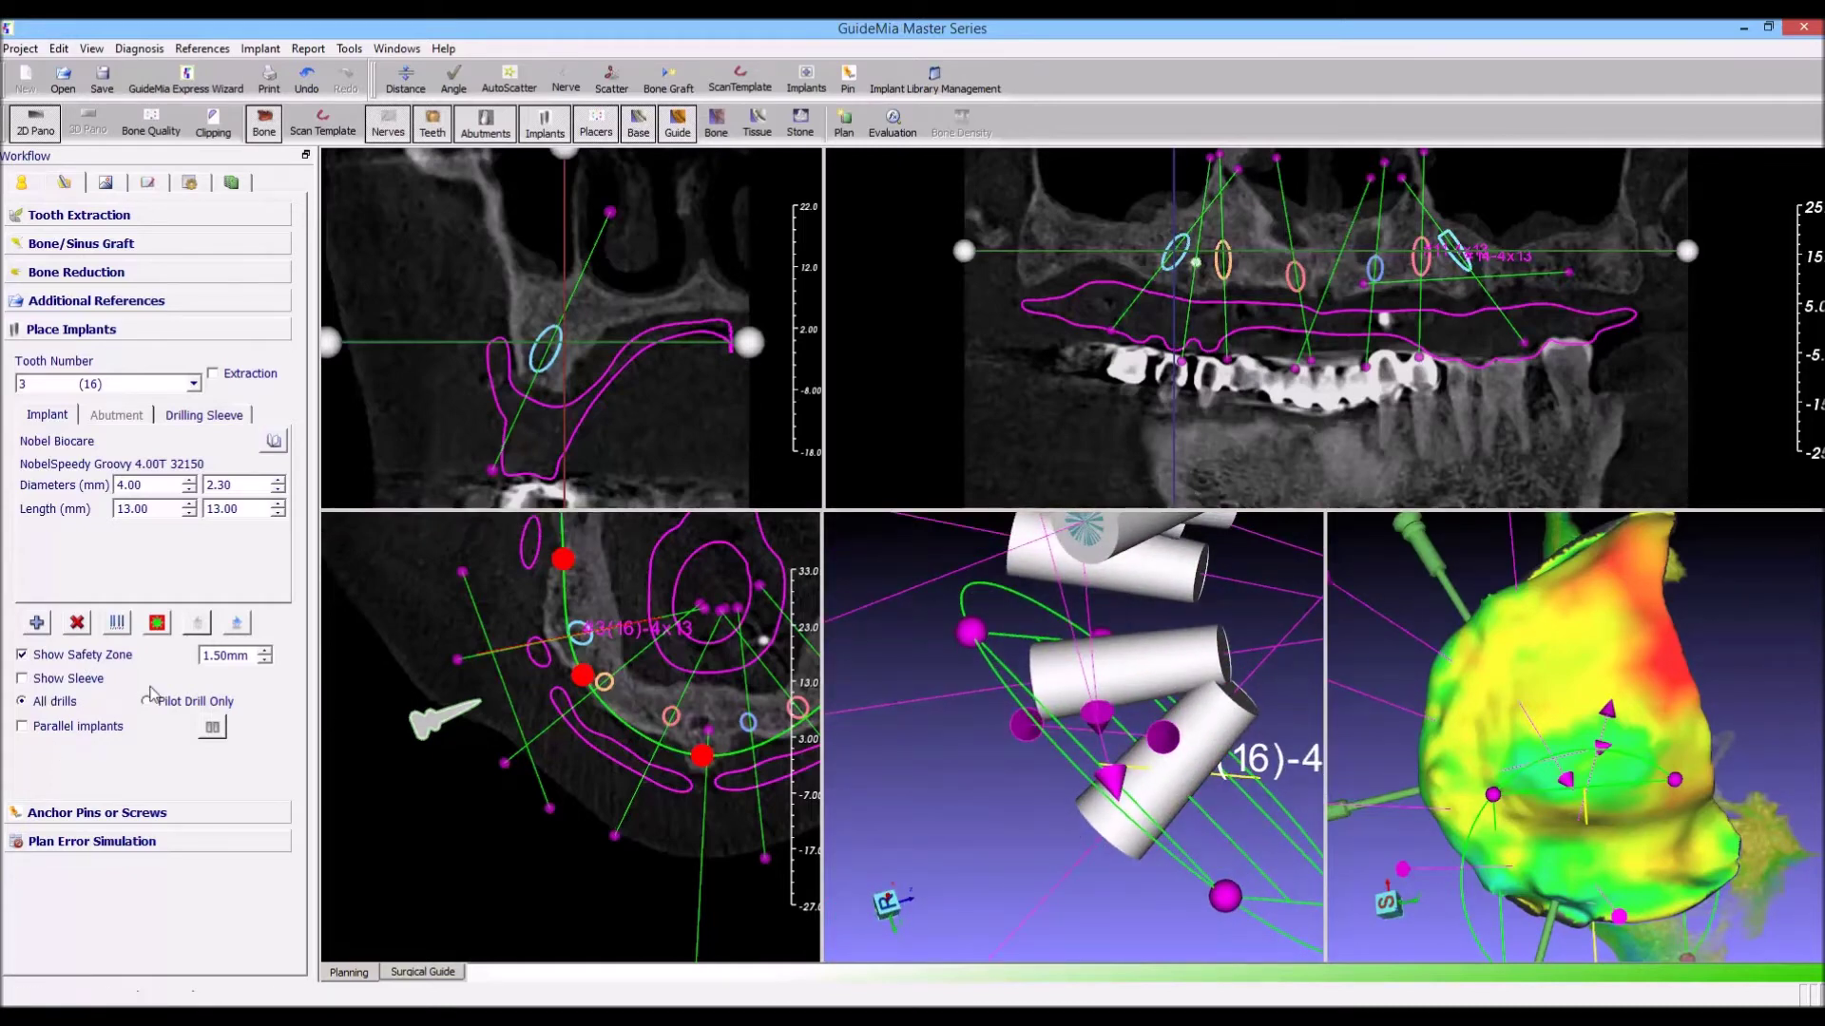
Try implant safety zones of 1.00 mm and 0.90 mm to check the clearance between neighbouring implants
{"action": "double_click", "coordinate": [221, 653]}
{"action": "key", "text": "BackSpace"}
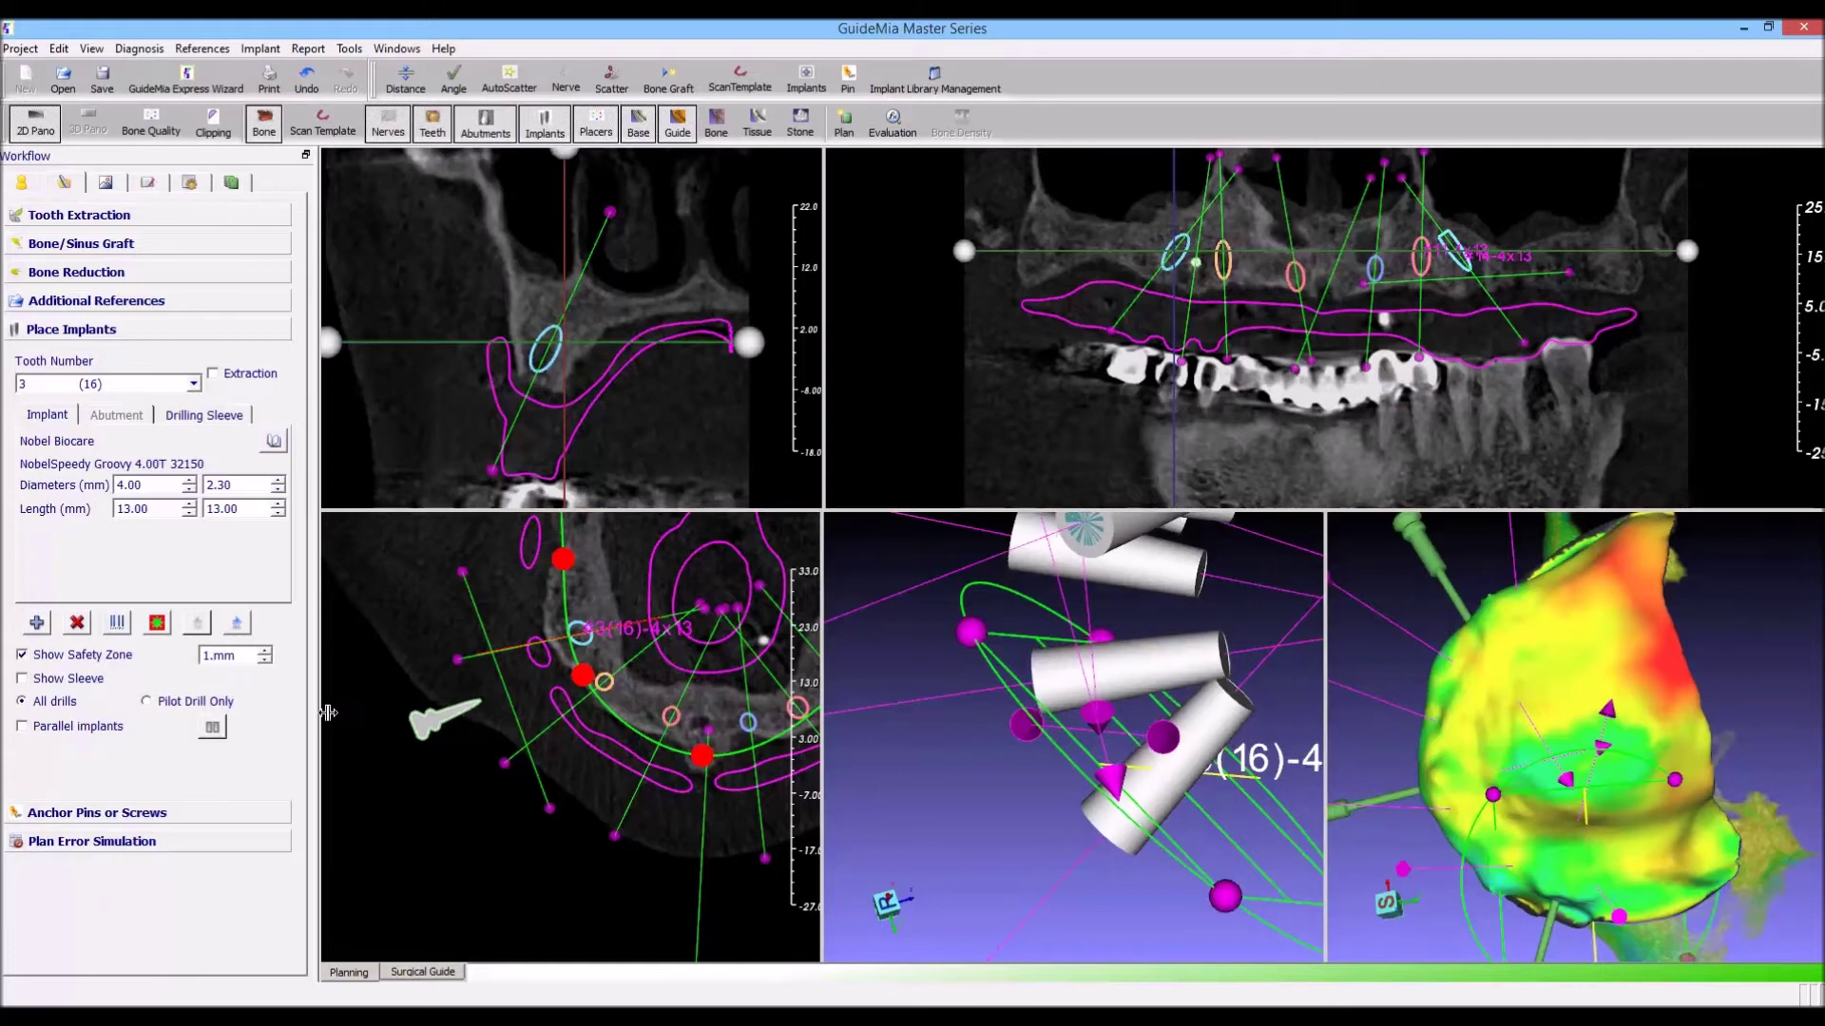
{"action": "mouse_move", "coordinate": [880, 842]}
{"action": "left_mouse_down"}
{"action": "mouse_move", "coordinate": [893, 858]}
{"action": "mouse_move", "coordinate": [927, 836]}
{"action": "mouse_move", "coordinate": [898, 847]}
{"action": "left_mouse_up"}
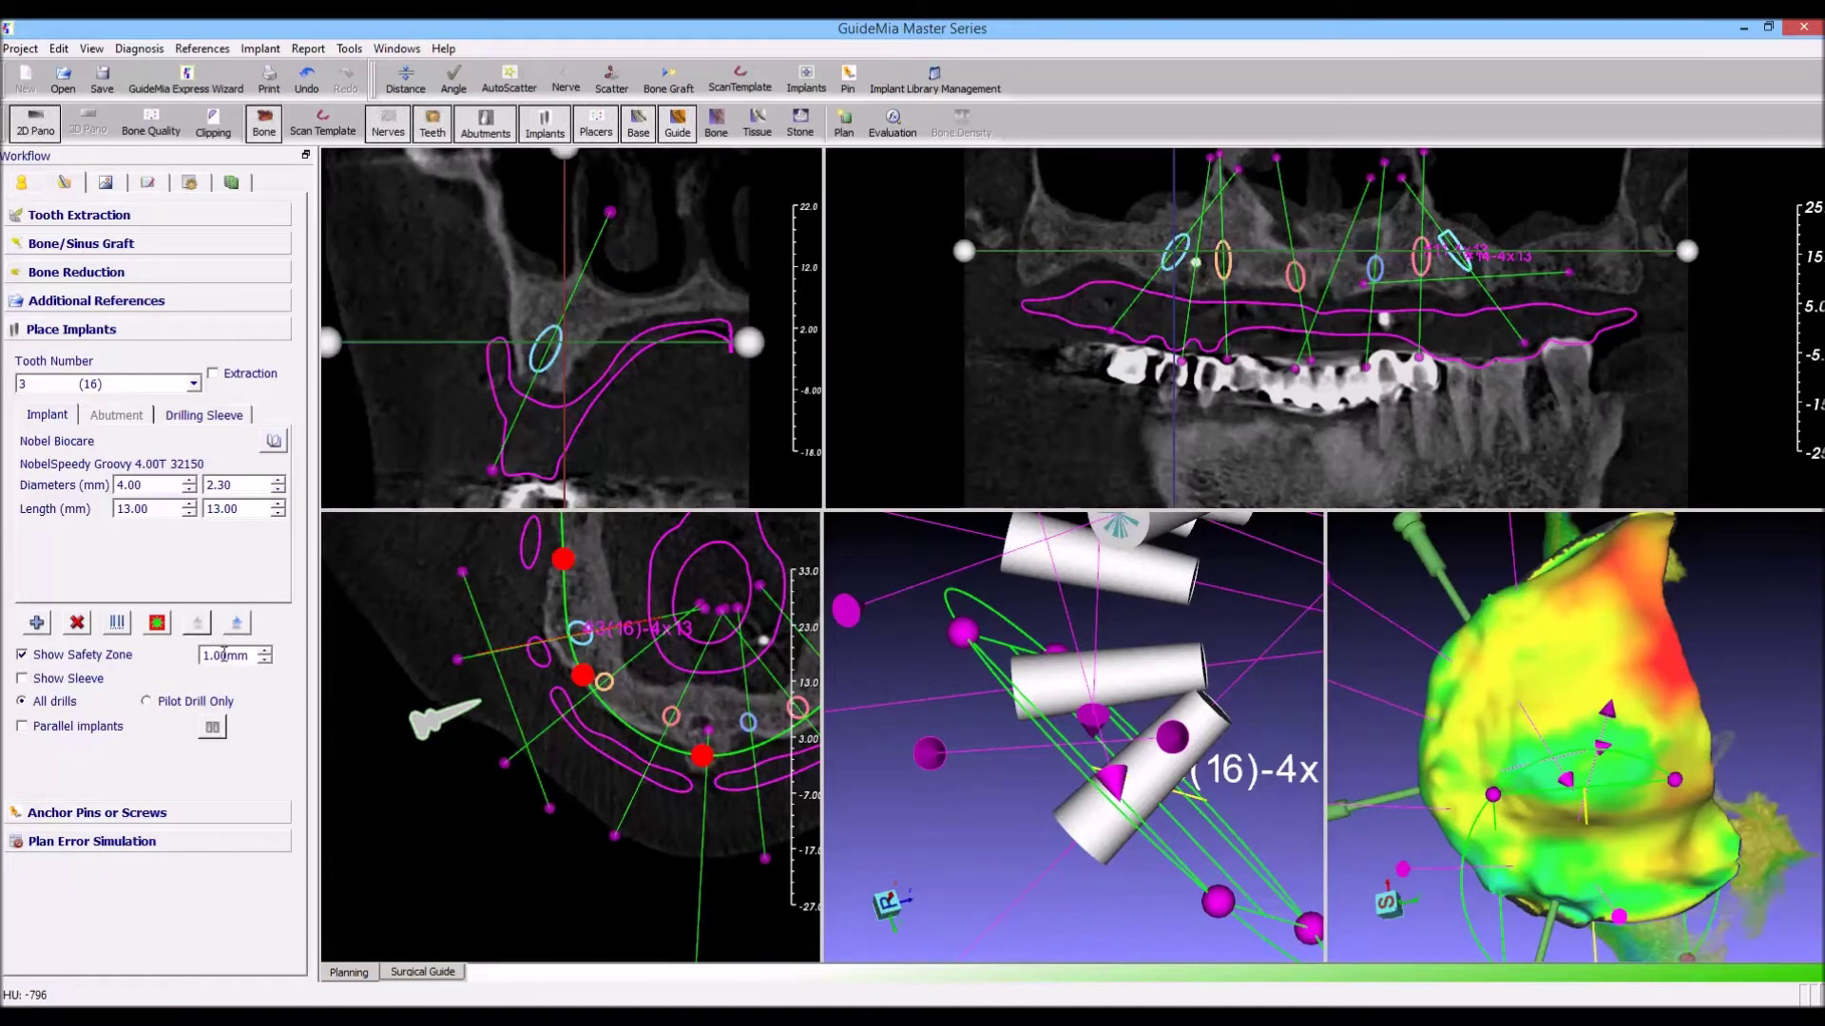
{"action": "left_click_drag", "start_coordinate": [226, 655], "coordinate": [206, 652]}
{"action": "key", "text": "BackSpace"}
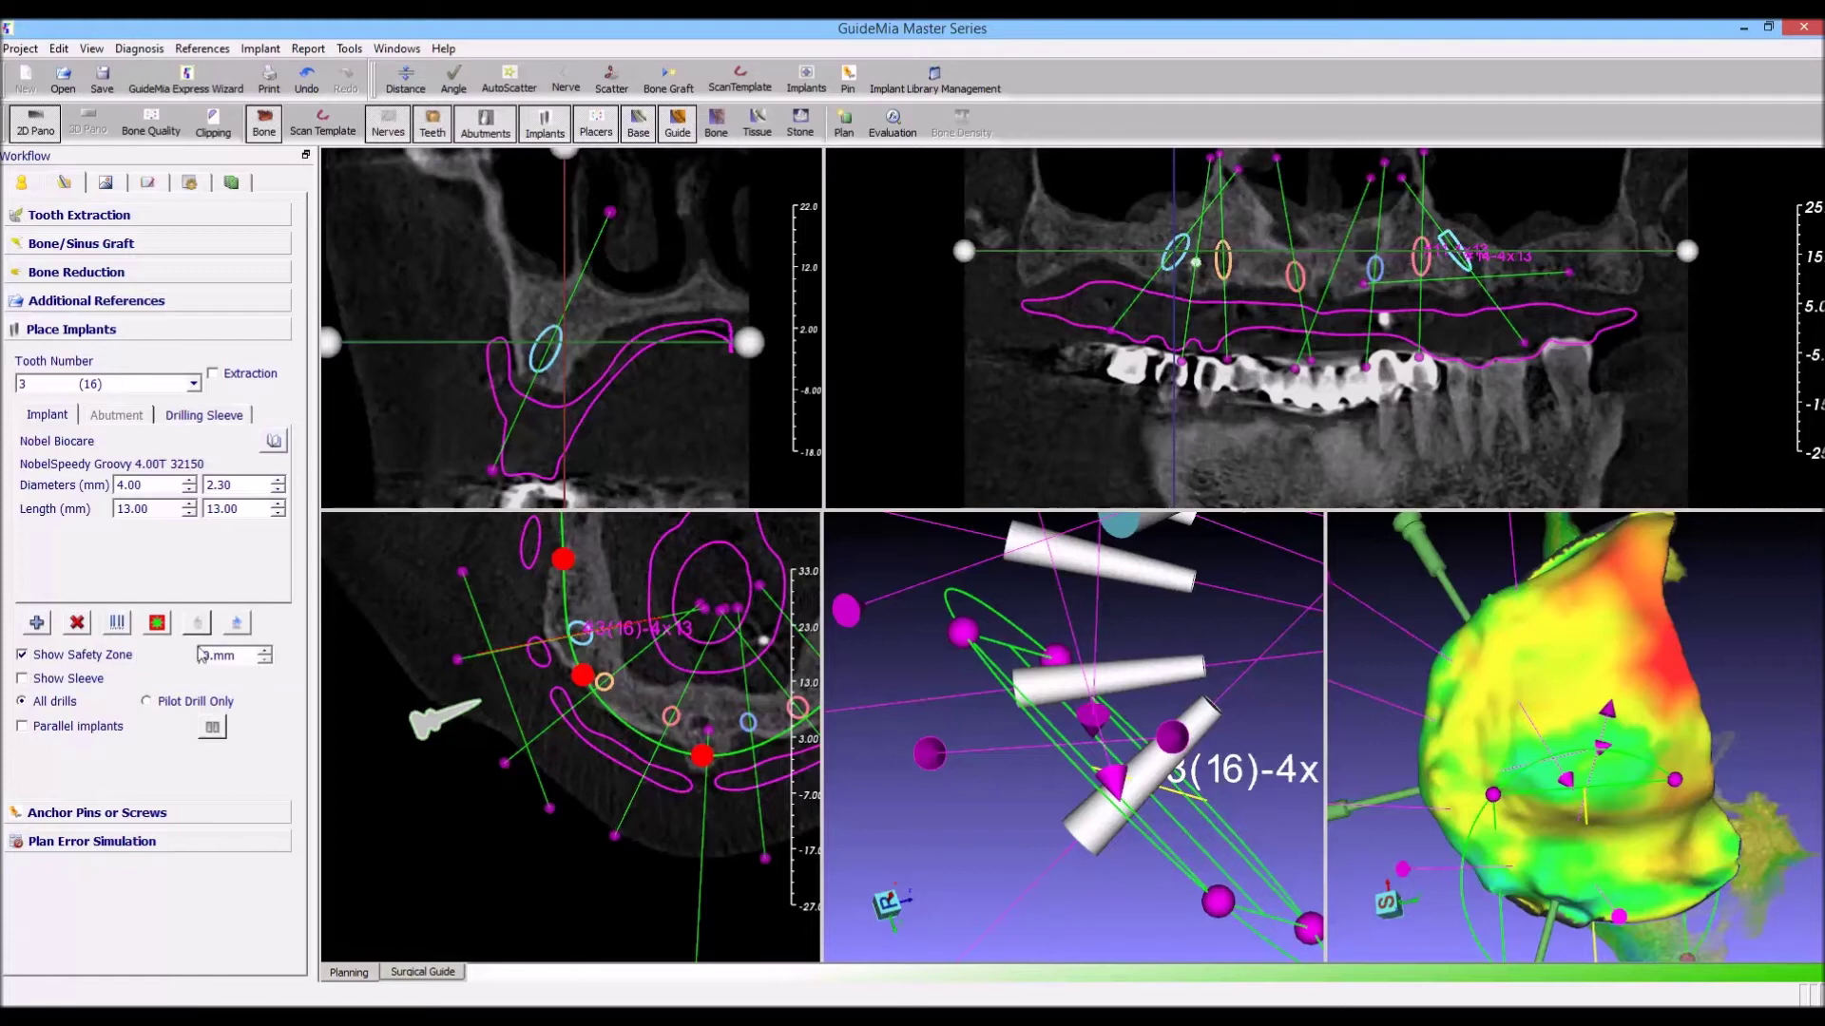
{"action": "type", "text": "90"}
{"action": "scroll", "coordinate": [881, 839], "scroll_direction": "up", "scroll_amount": 2}
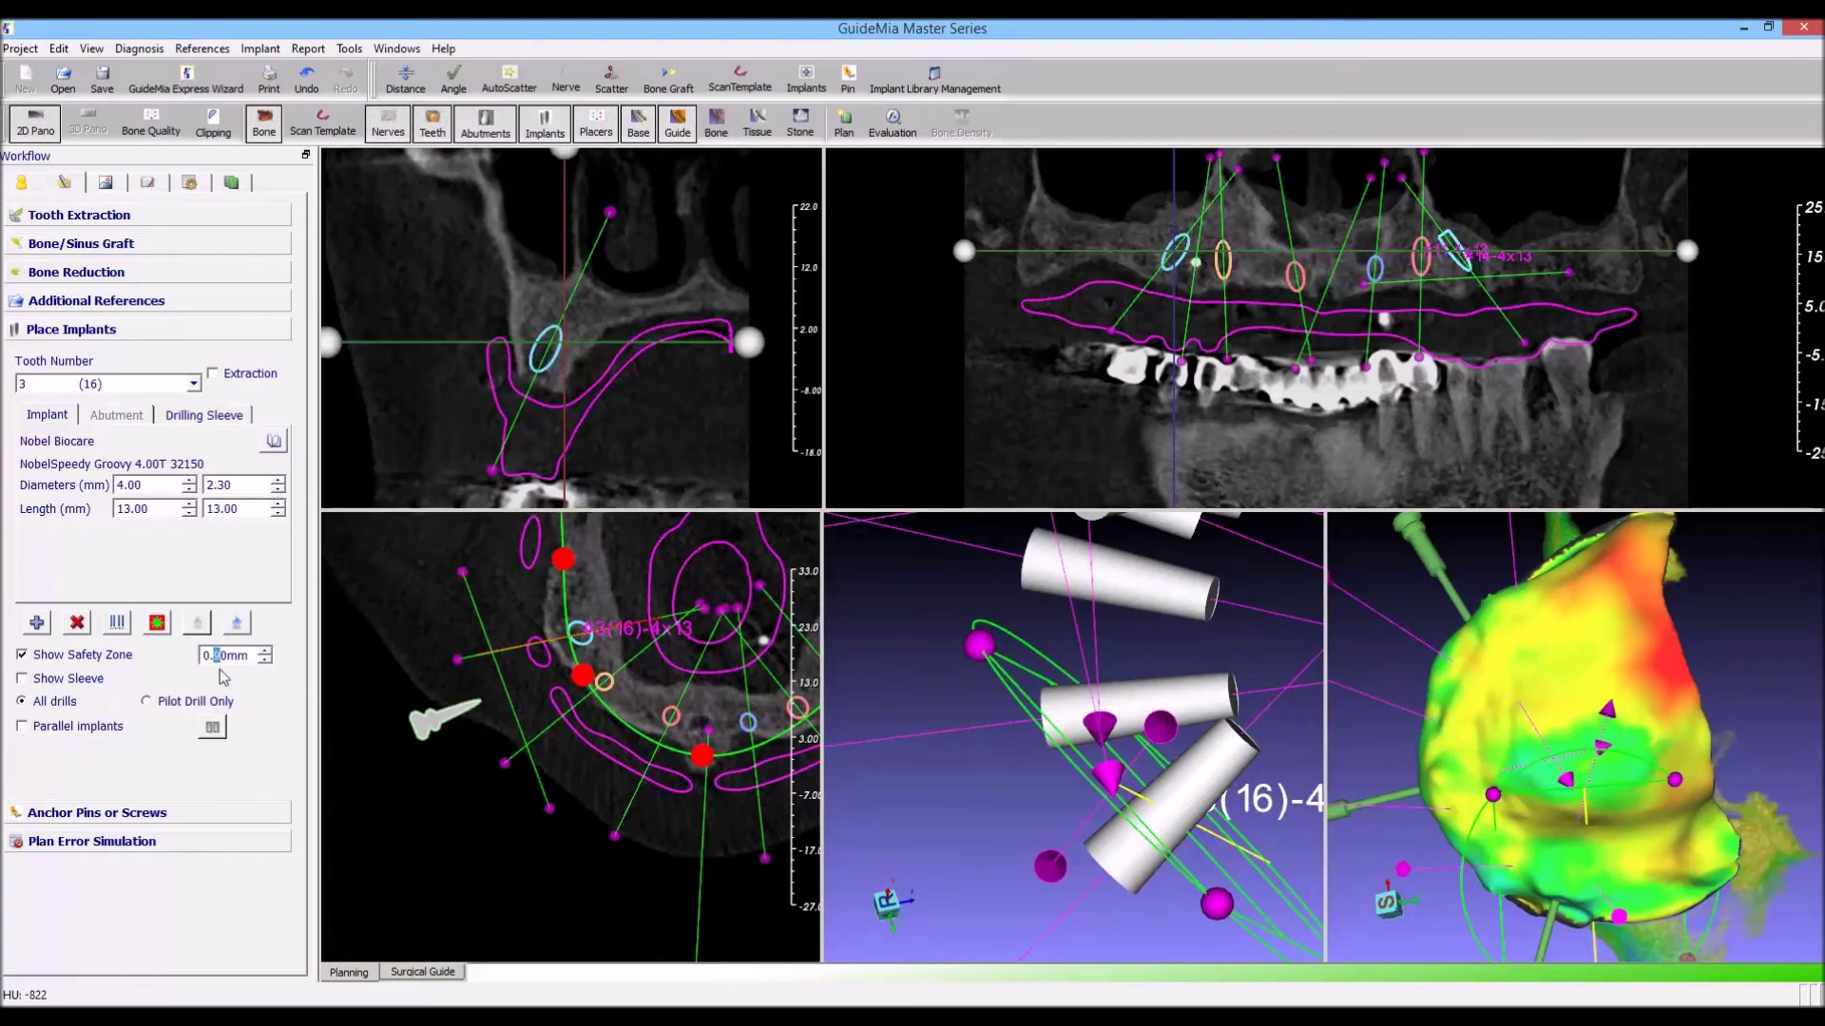
Set the implant safety zone to 0.80 mm and check the clearance between the implants at 16 and 13
{"action": "type", "text": "8"}
{"action": "left_click_drag", "start_coordinate": [983, 787], "coordinate": [937, 784]}
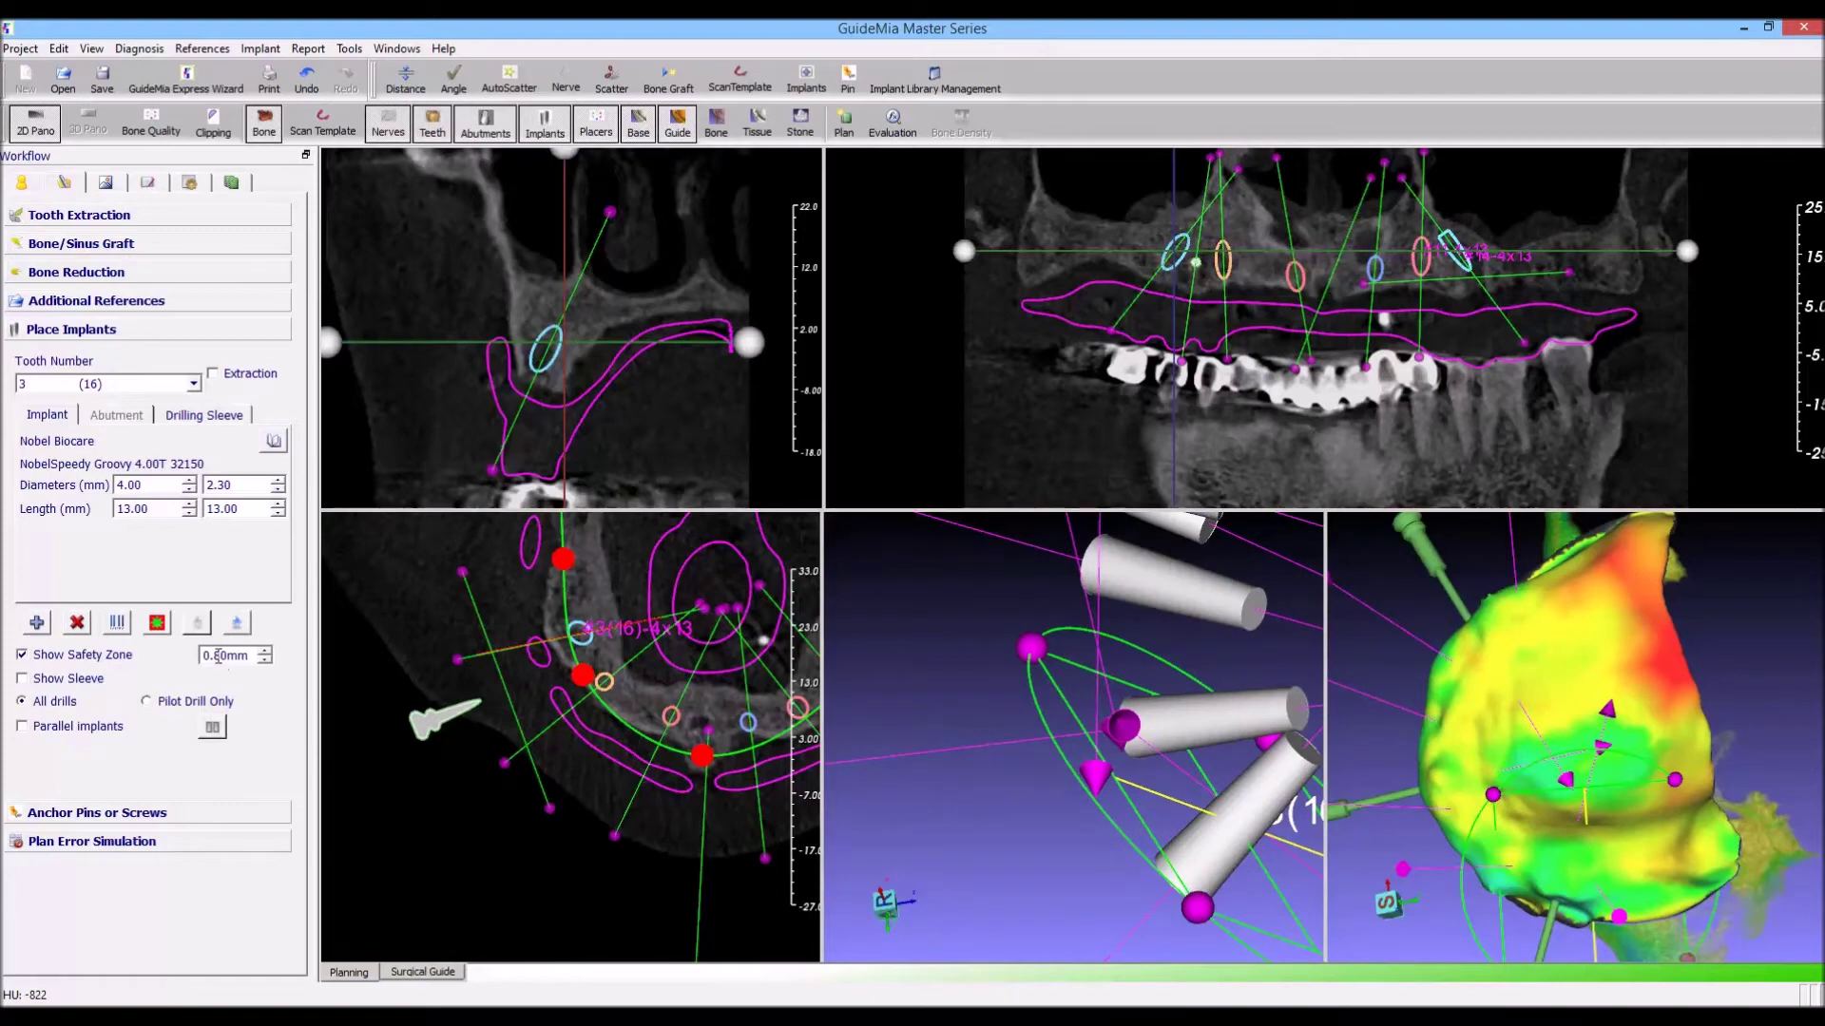
{"action": "left_click_drag", "start_coordinate": [978, 824], "coordinate": [1034, 817]}
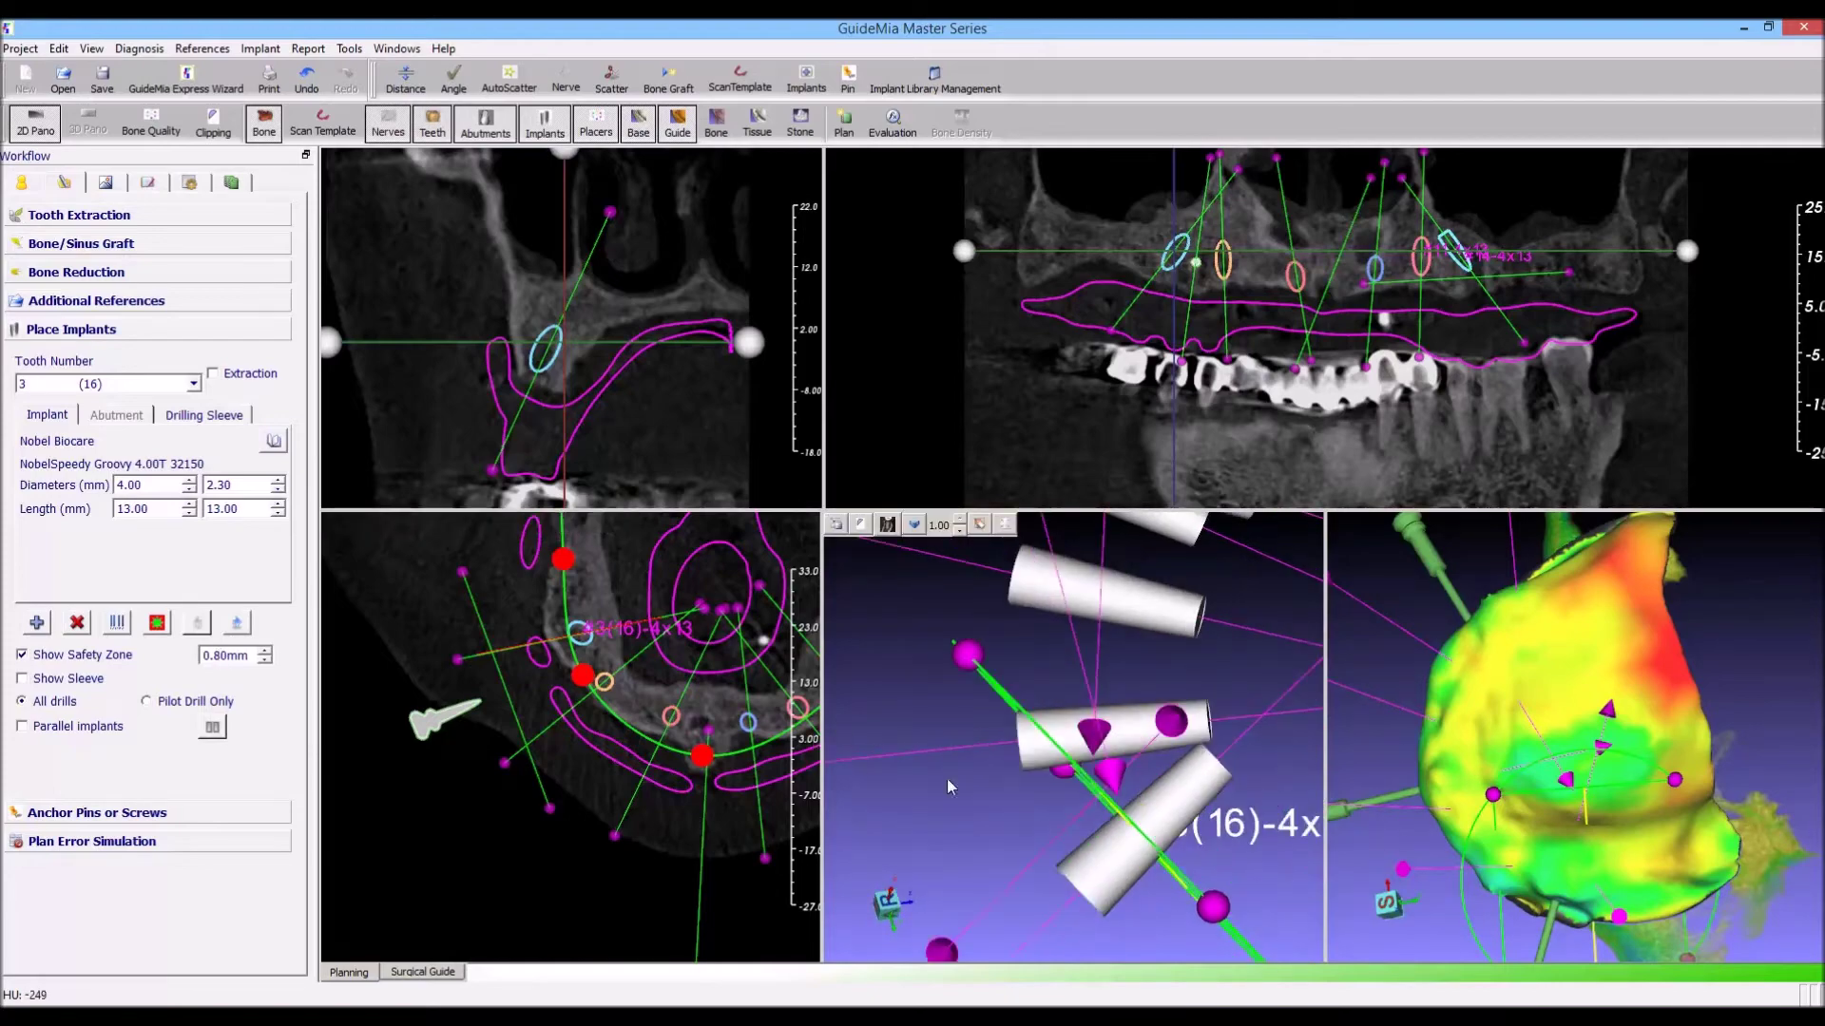
Run the plan validation again, acknowledge the issues and risks, and continue into surgical guide design
{"action": "left_click", "coordinate": [193, 184]}
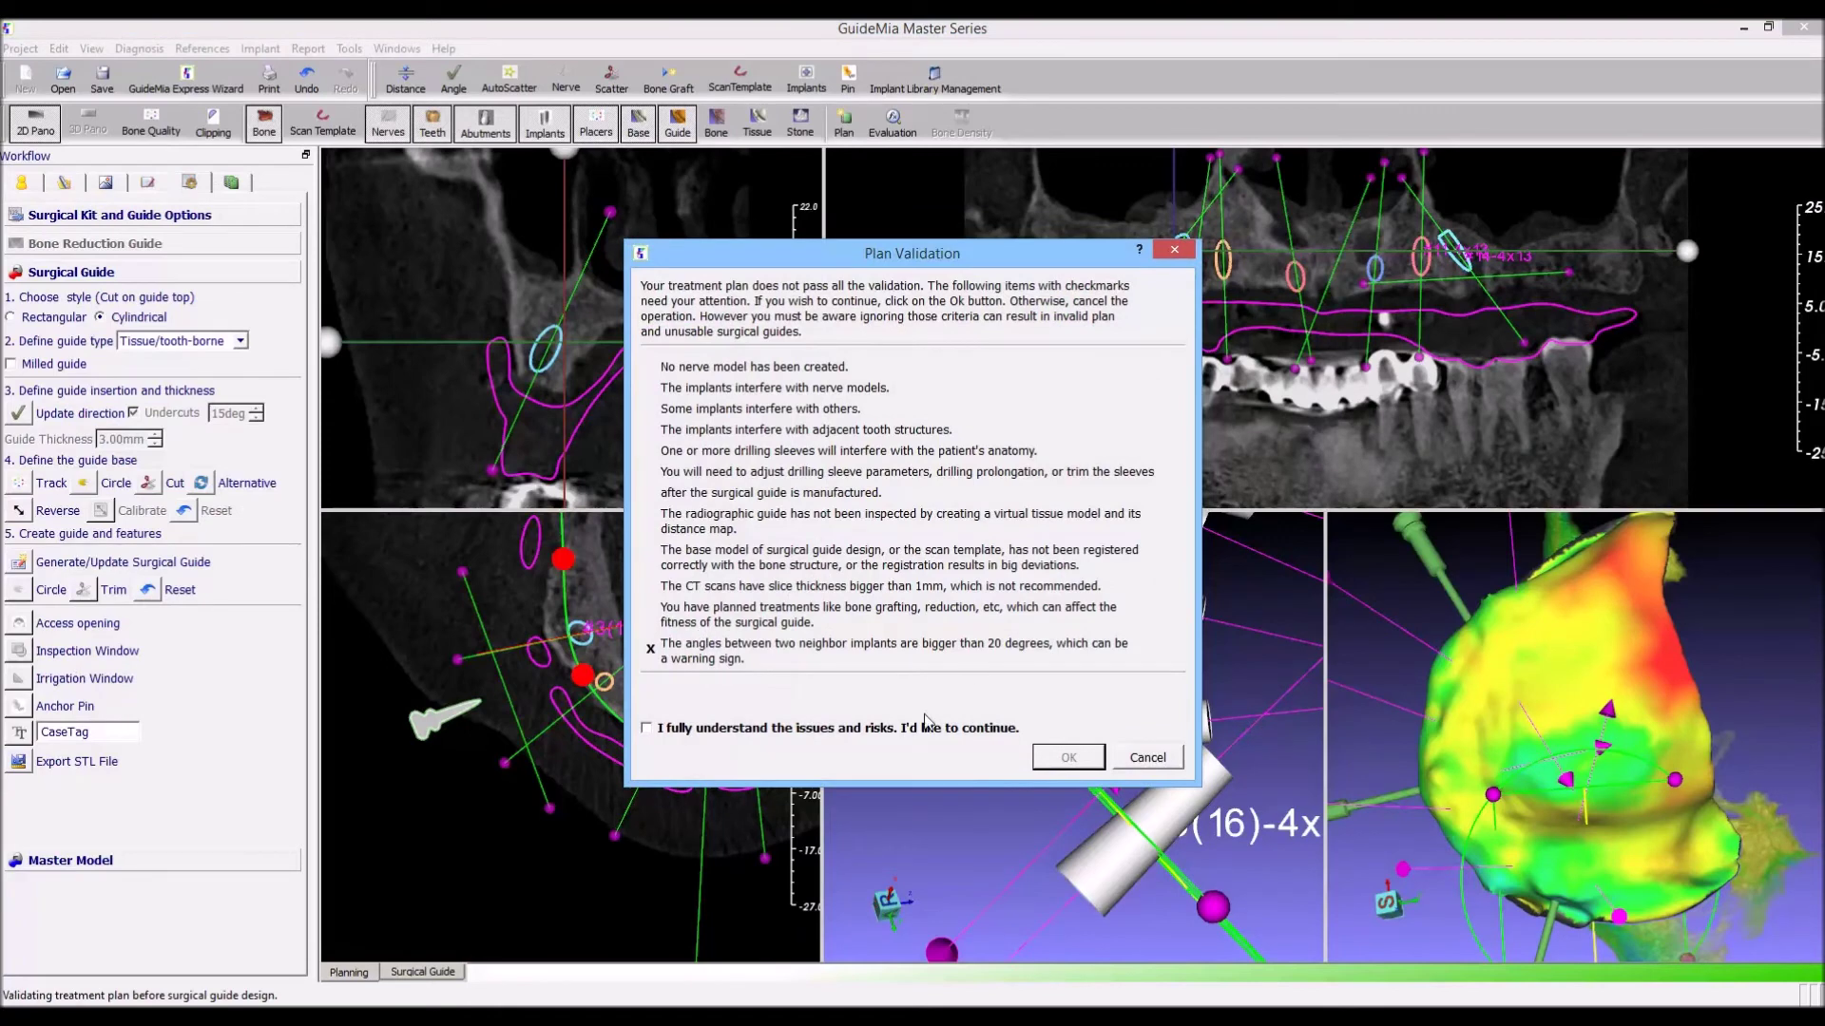
{"action": "left_click", "coordinate": [926, 722]}
{"action": "left_click", "coordinate": [1093, 755]}
{"action": "left_click_drag", "start_coordinate": [1026, 657], "coordinate": [602, 722]}
{"action": "left_click_drag", "start_coordinate": [819, 688], "coordinate": [735, 735]}
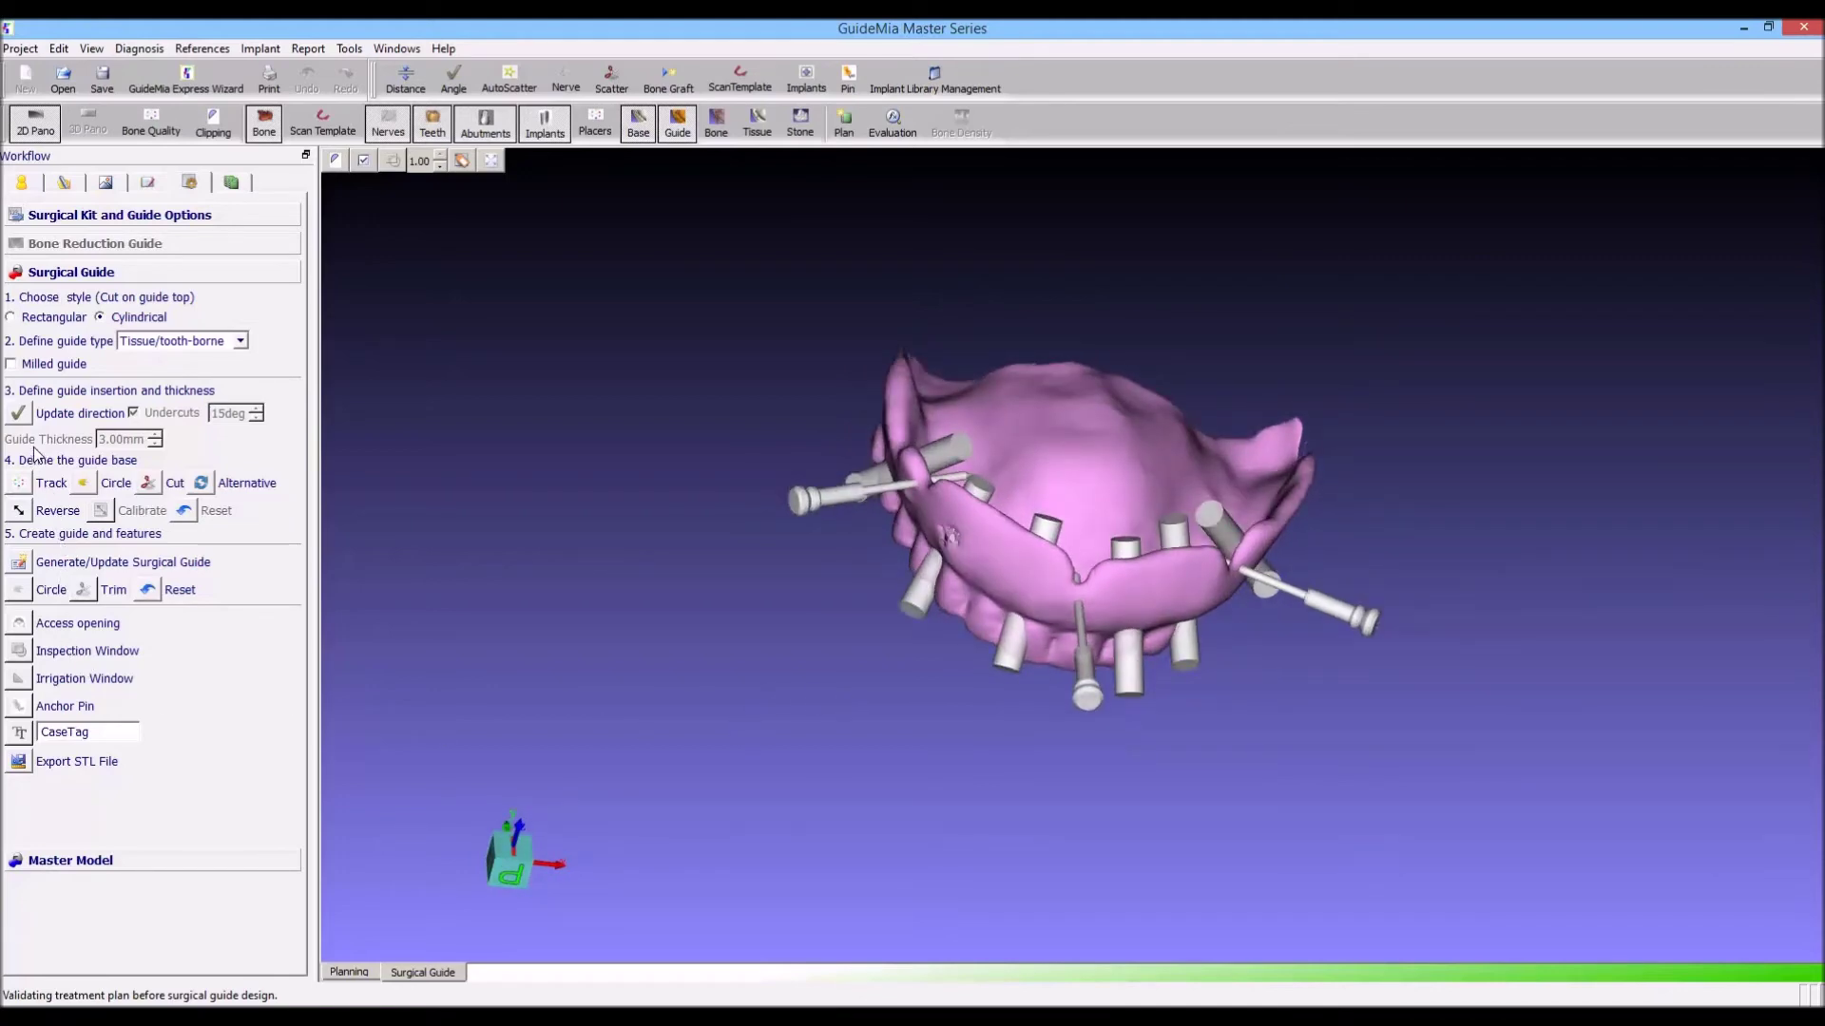
Review the surgical kit and guide options, generate the surgical guide, and inspect its sleeve holes
{"action": "left_click", "coordinate": [136, 217]}
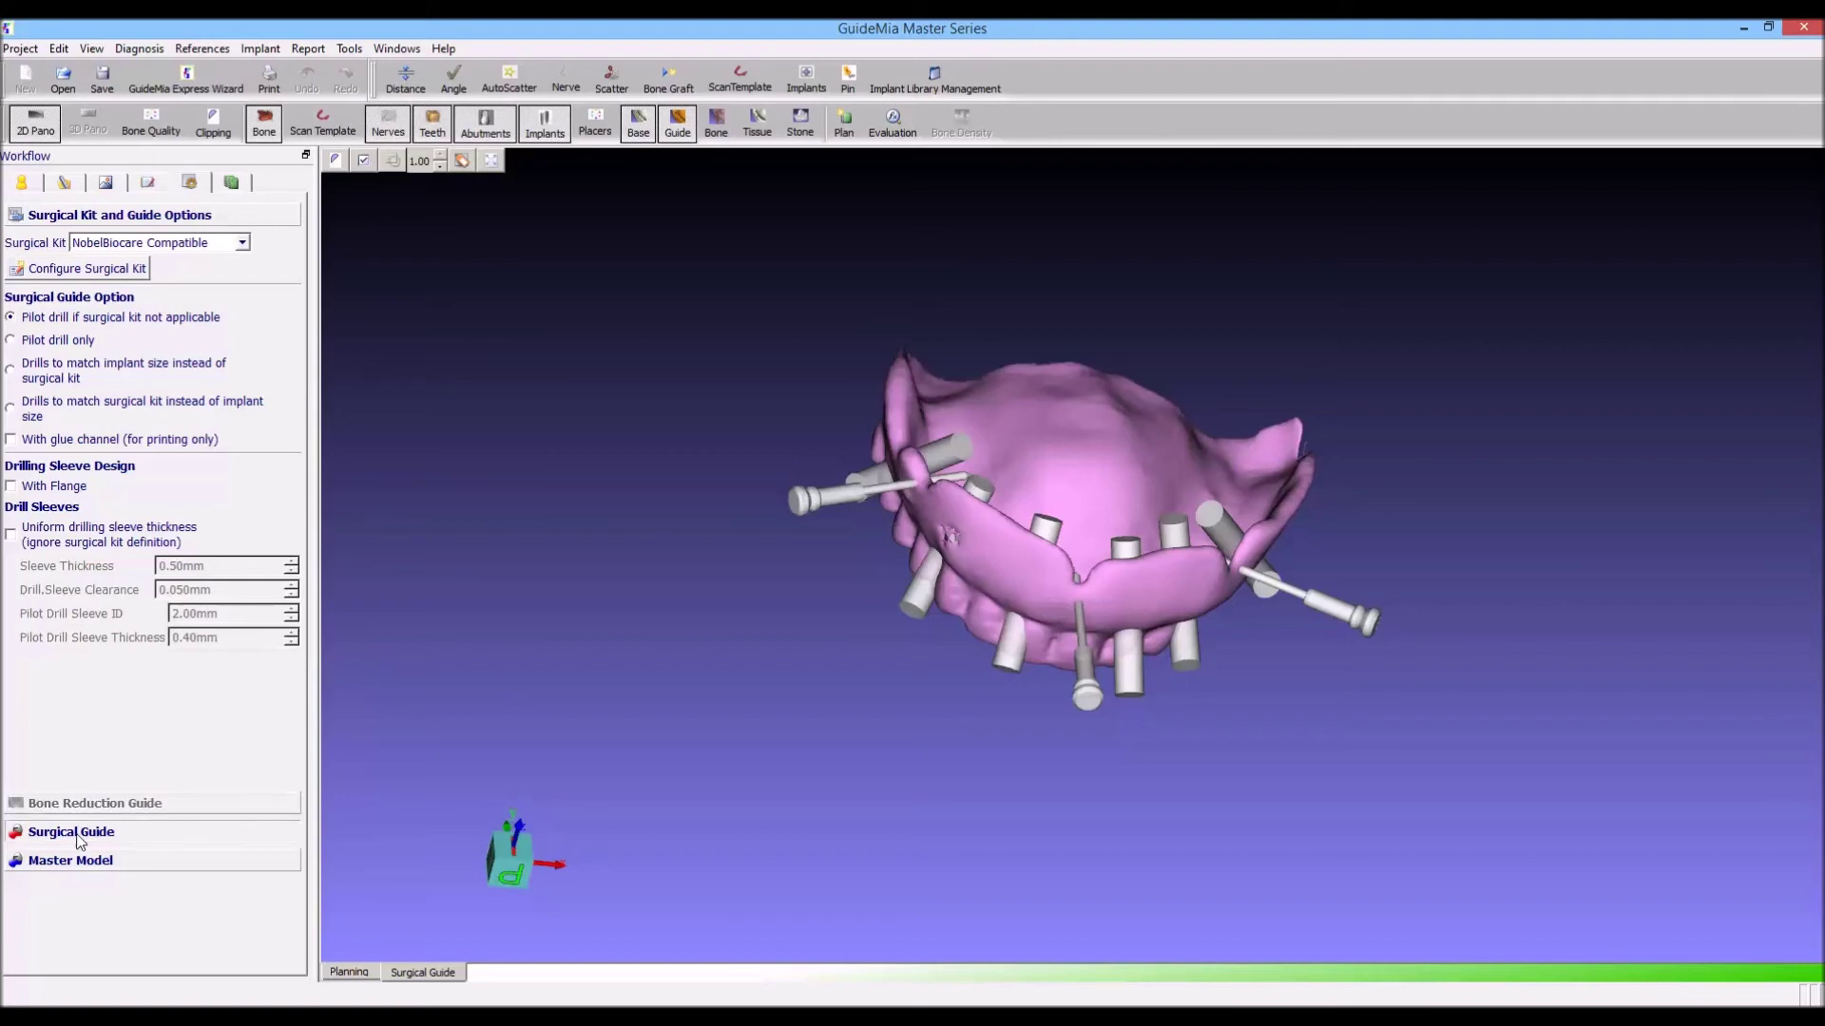
{"action": "left_click", "coordinate": [77, 836]}
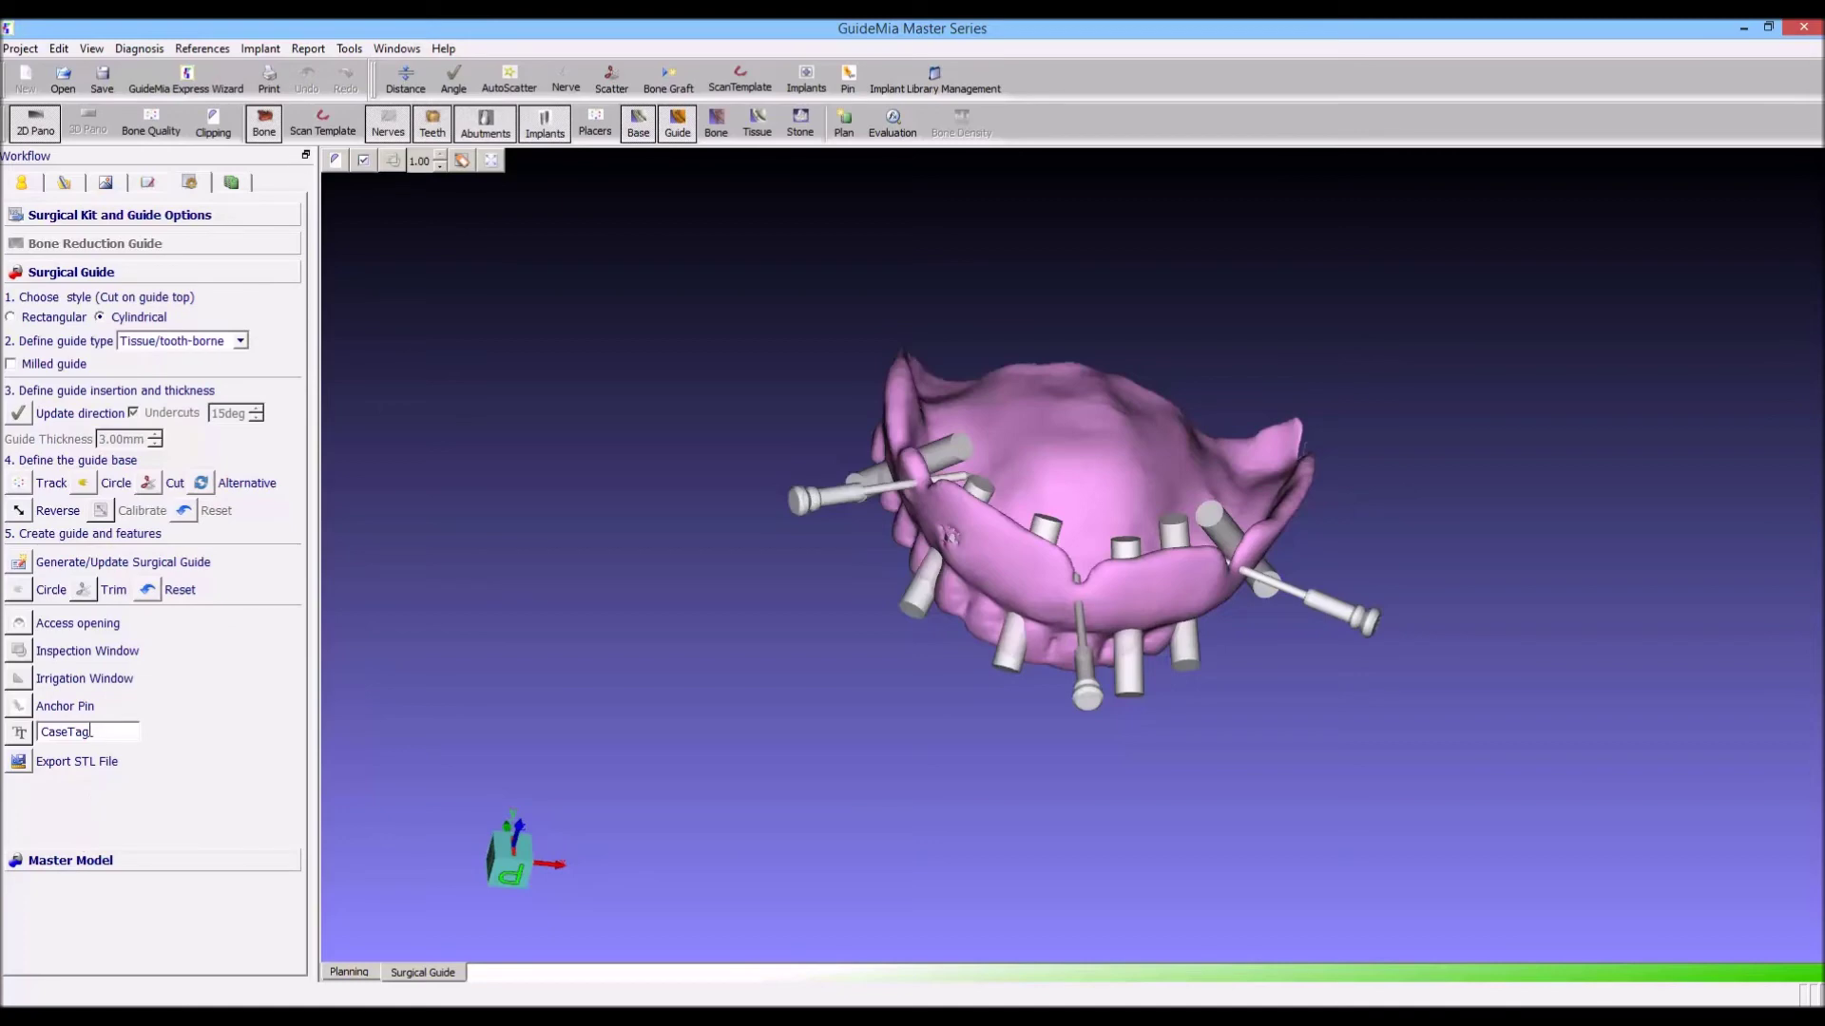
{"action": "left_click", "coordinate": [18, 563]}
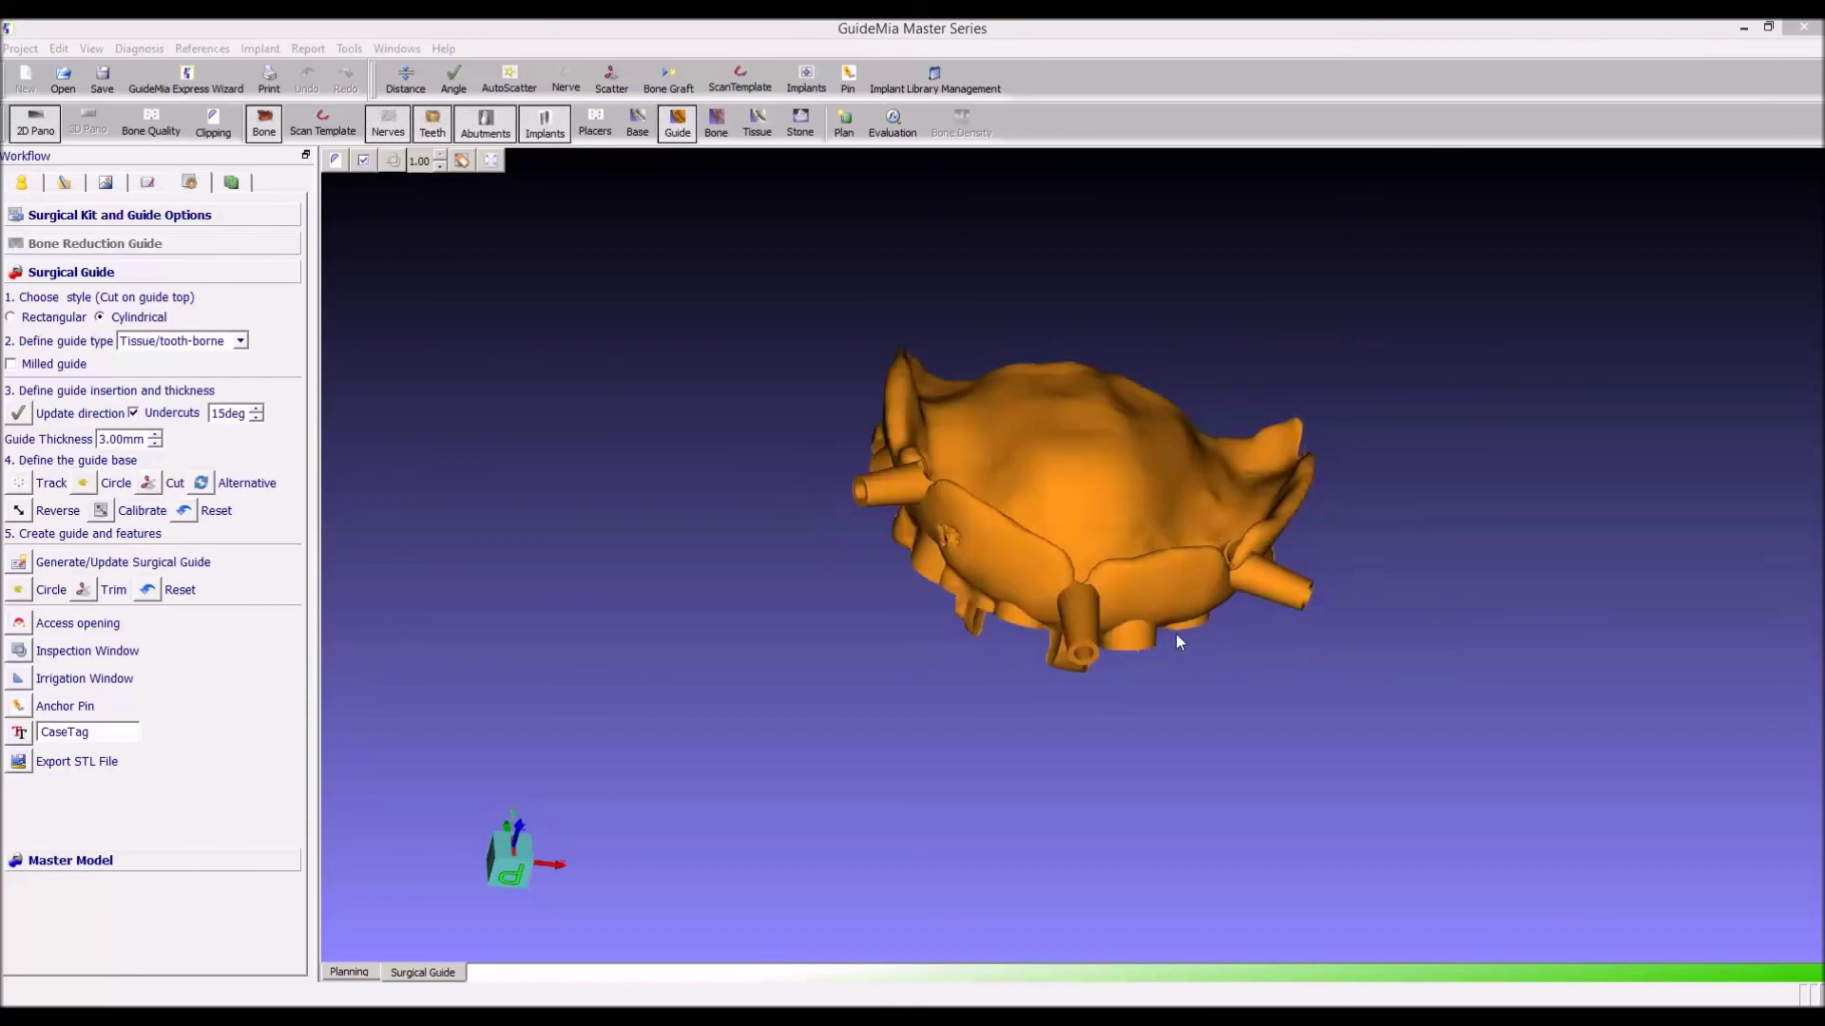
{"action": "left_click_drag", "start_coordinate": [1184, 671], "coordinate": [352, 732]}
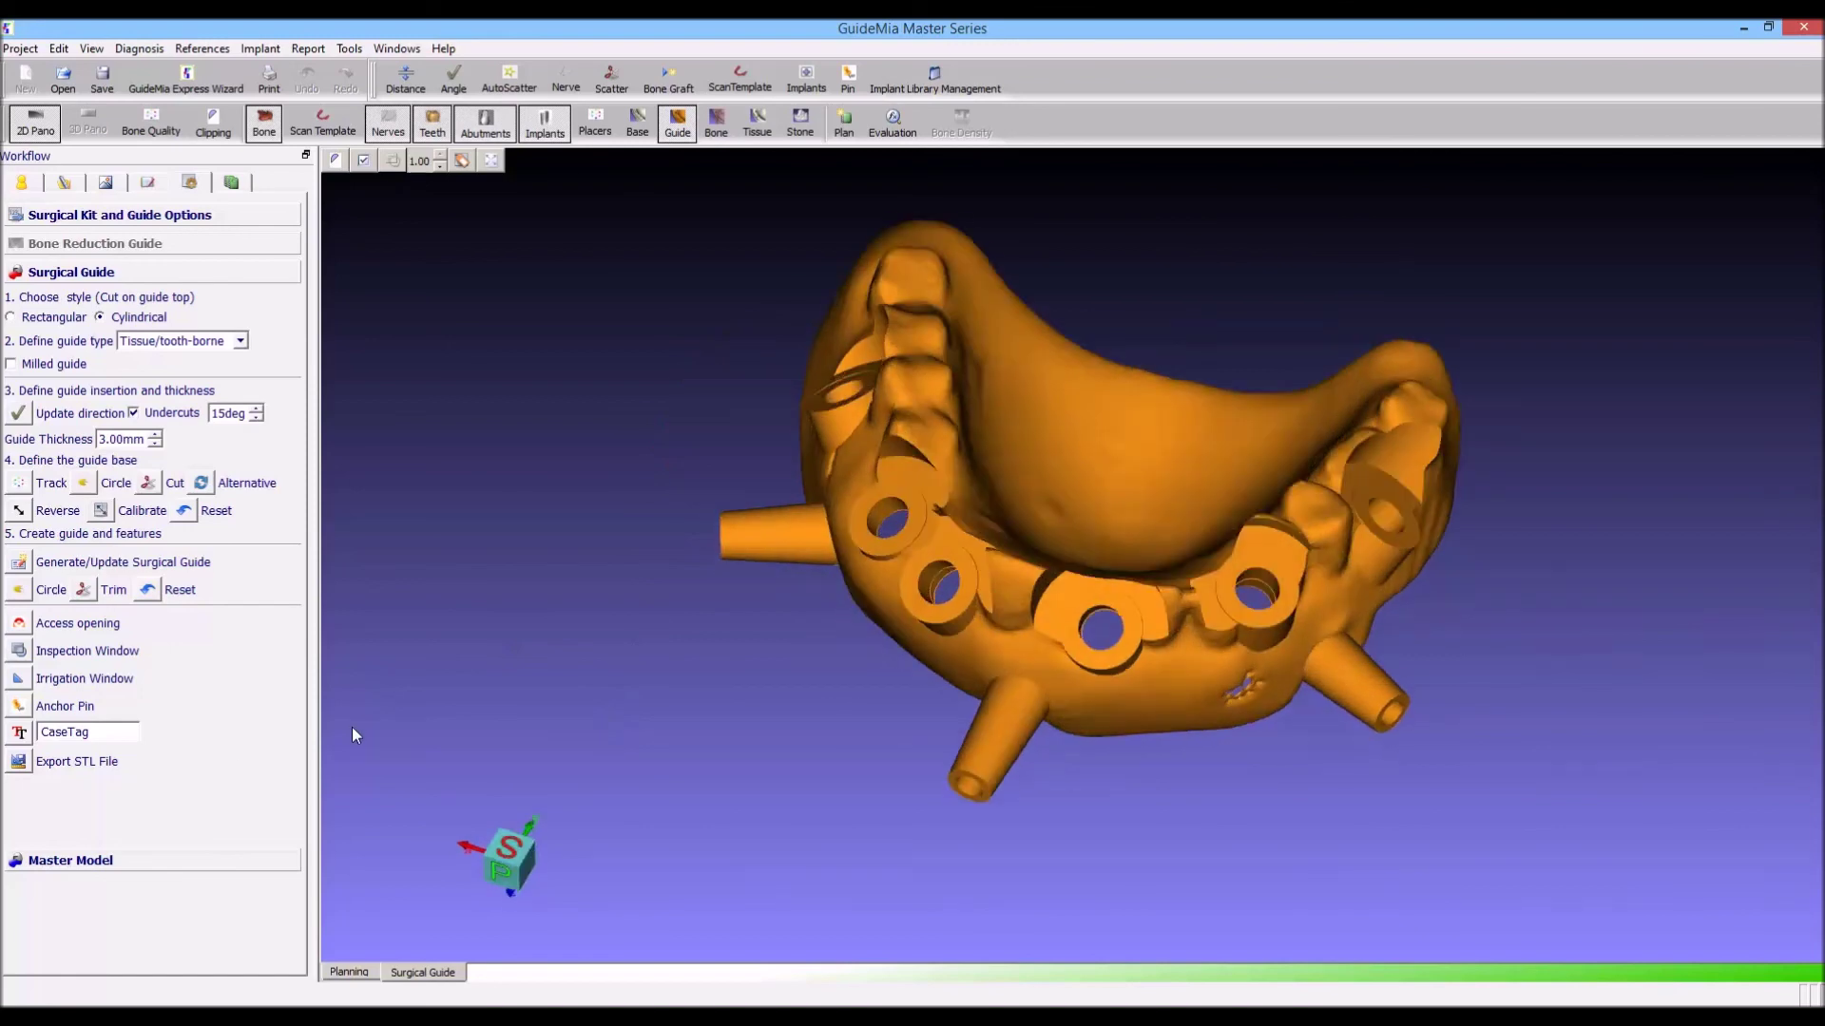
Export the surgical guide as an STL file named my_guide_design
{"action": "left_click", "coordinate": [19, 761]}
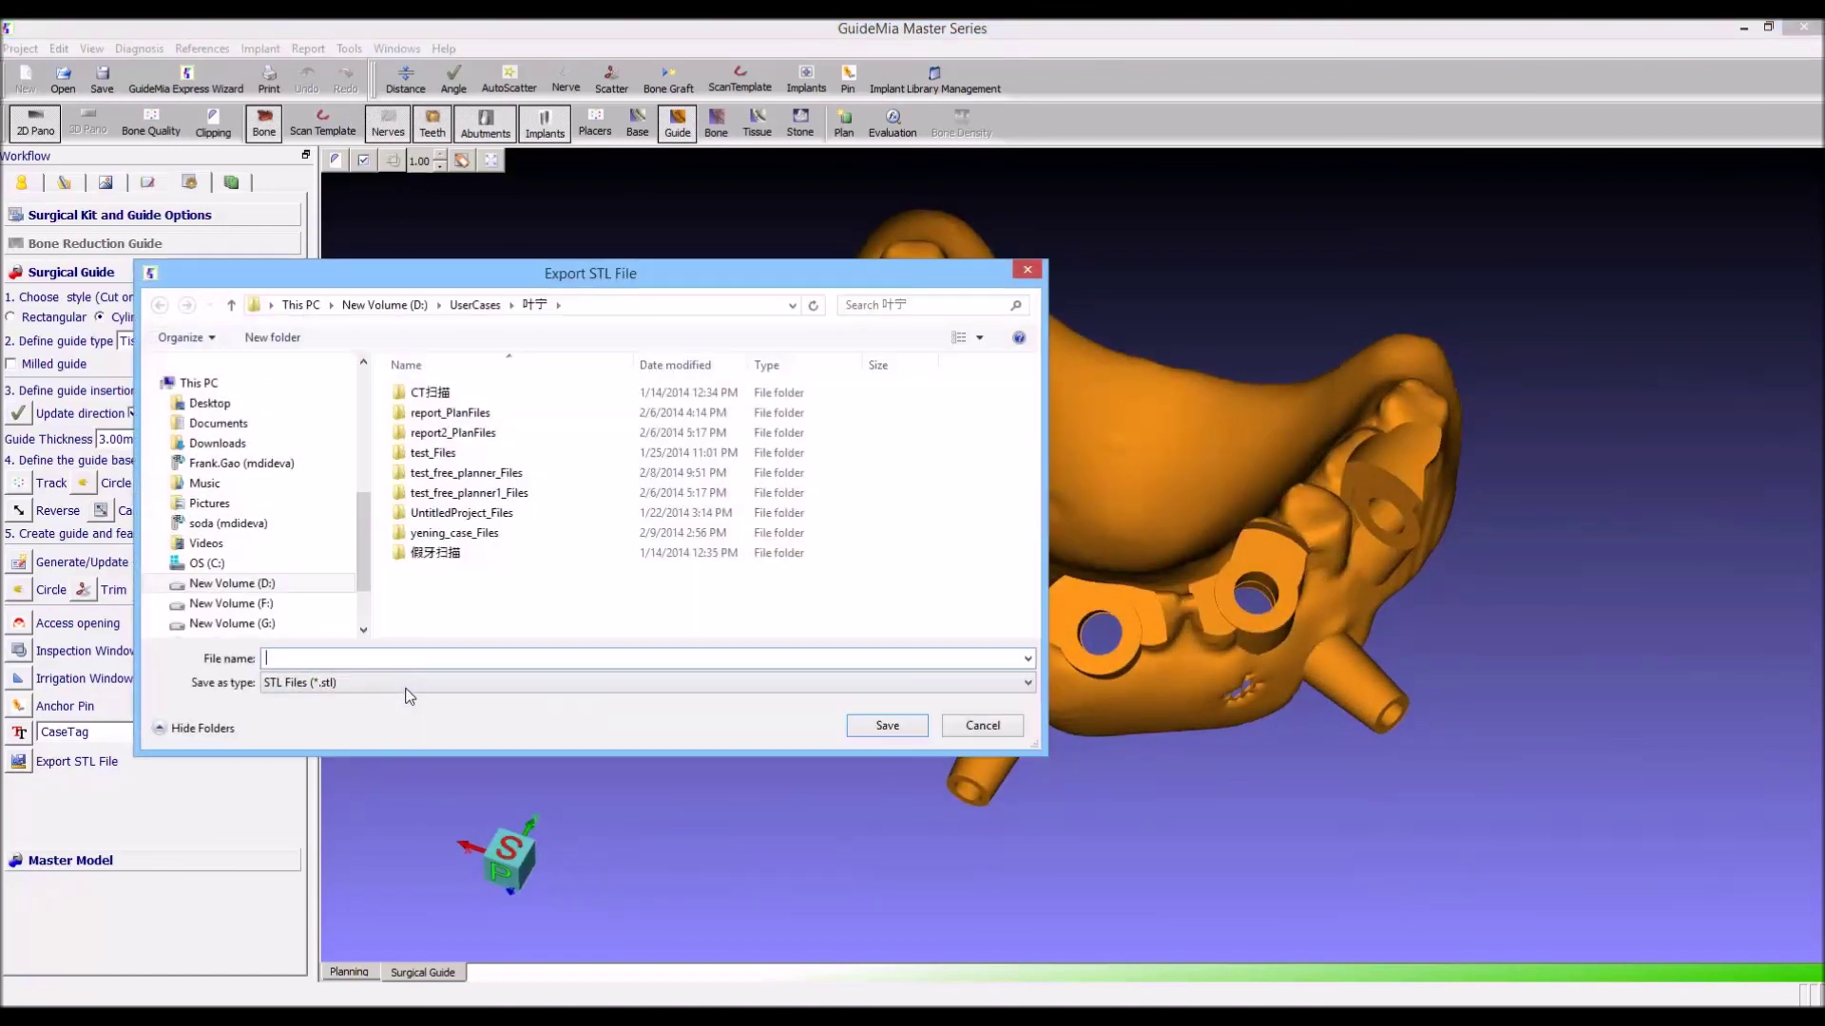
{"action": "type", "text": "my_guide_design"}
{"action": "key", "text": "Return"}
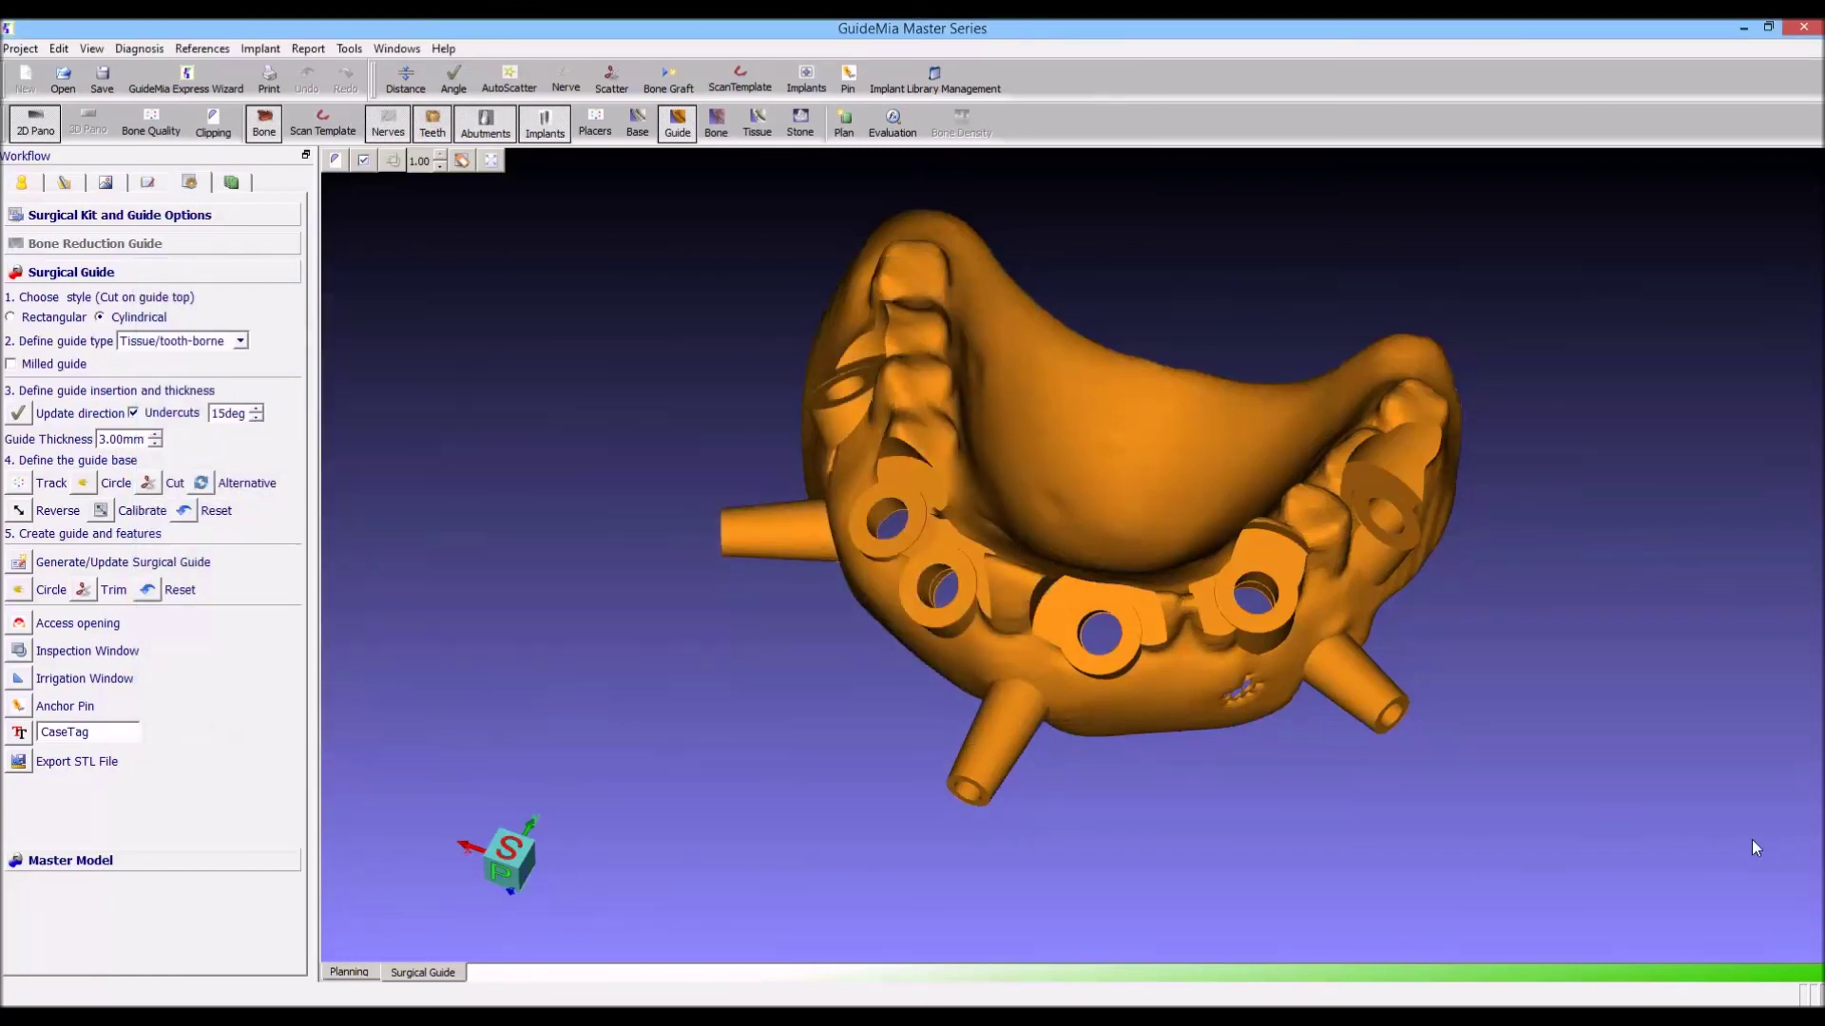